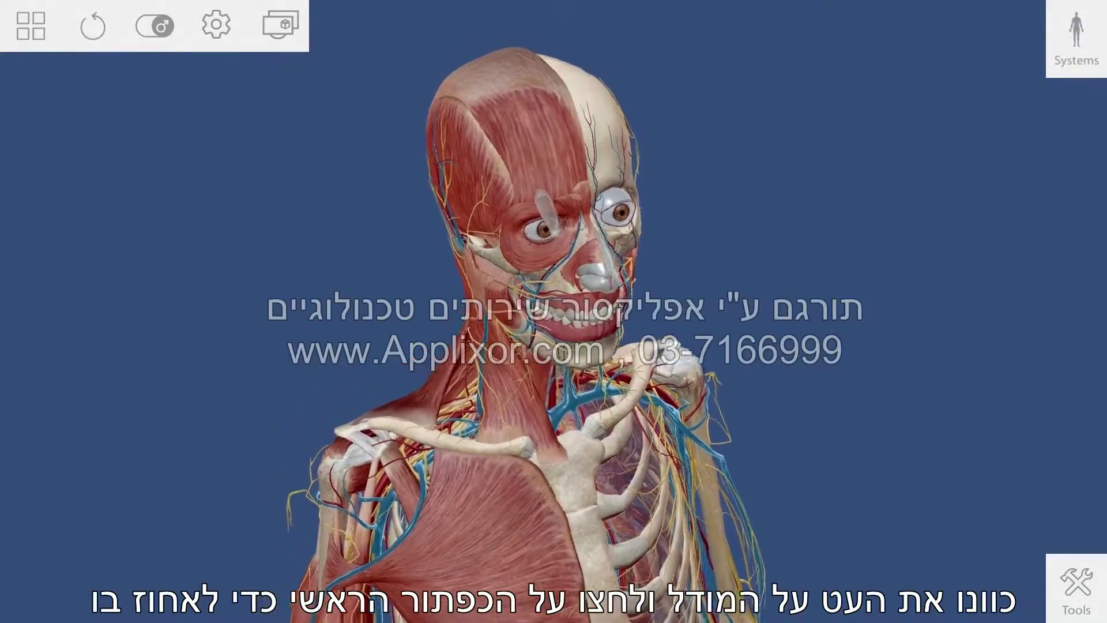
# Step: Select the right occipitofrontalis muscle on the head of the full-body model to show its information
pyautogui.moveTo(581, 209); pyautogui.dragTo(627, 212)
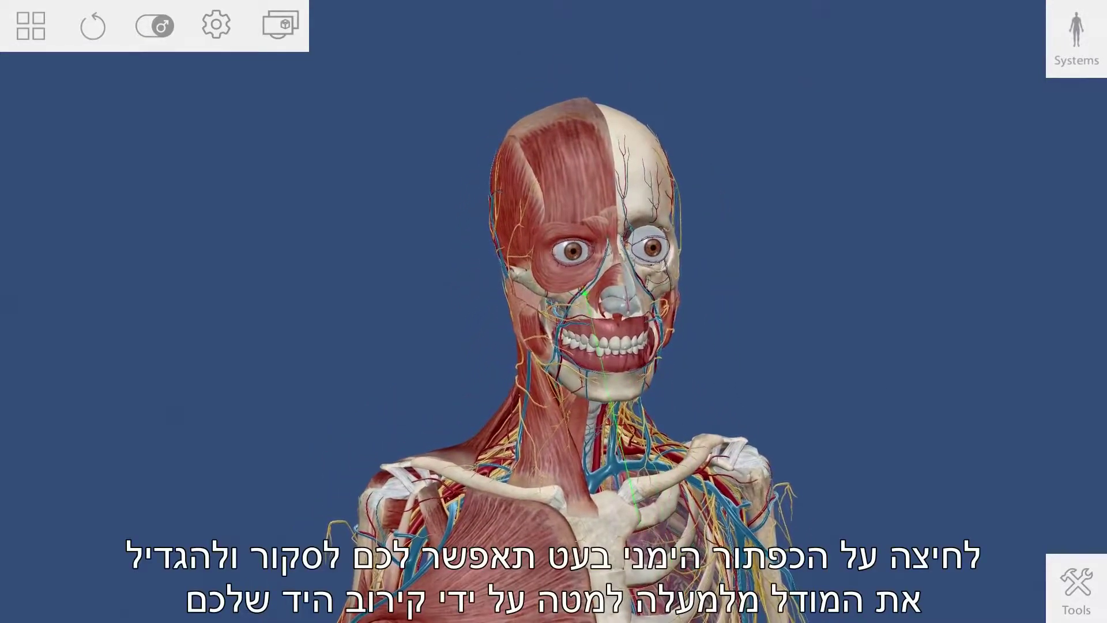
pyautogui.moveTo(558, 362); pyautogui.dragTo(549, 453, button='right')
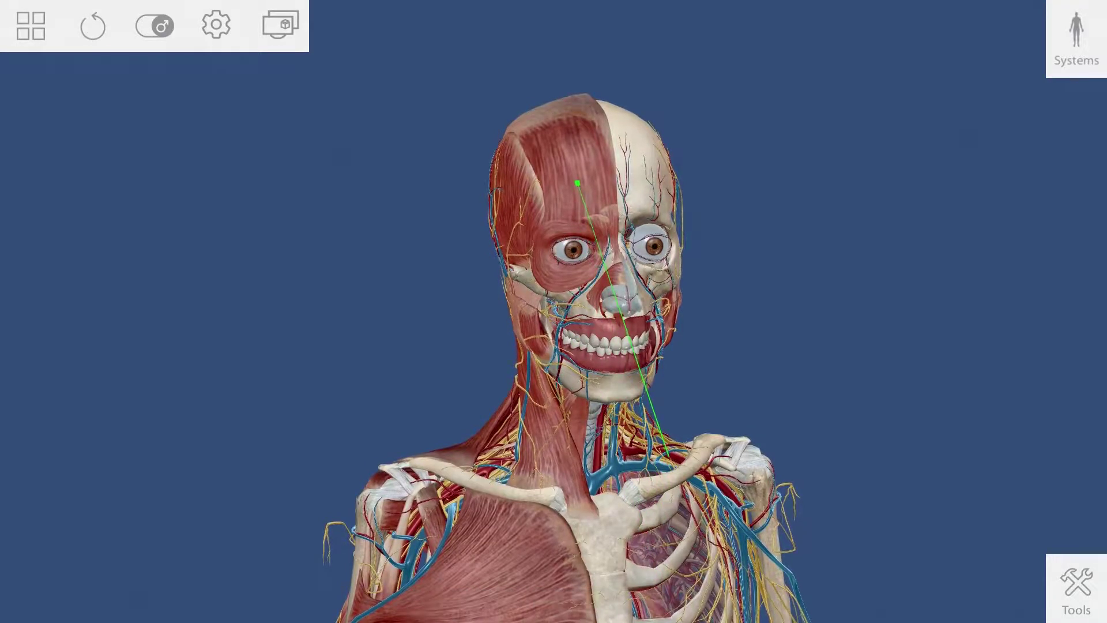
pyautogui.click(577, 183)
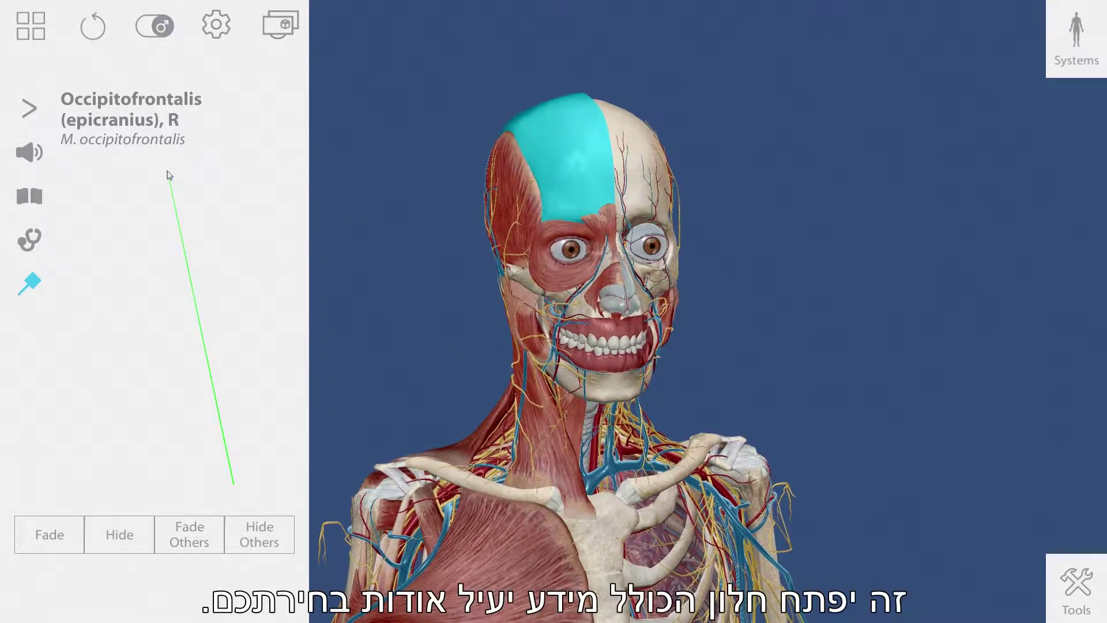
# Step: Browse the preset 3D views by body system, including the circulatory, muscular, urinary and endocrine views
pyautogui.click(26, 21)
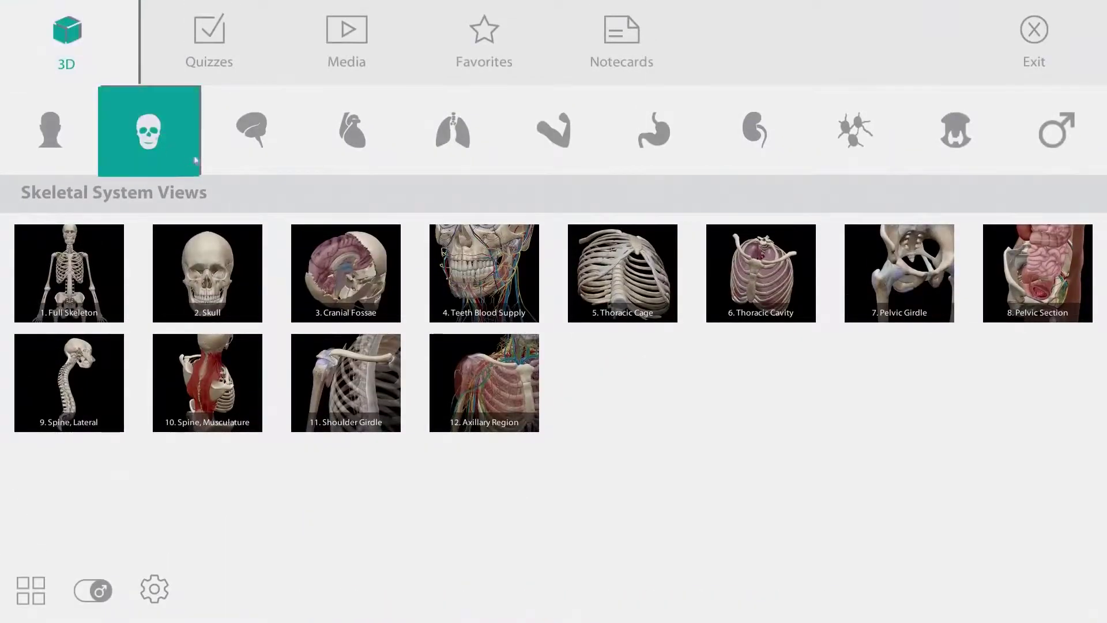
pyautogui.click(347, 148)
pyautogui.click(562, 137)
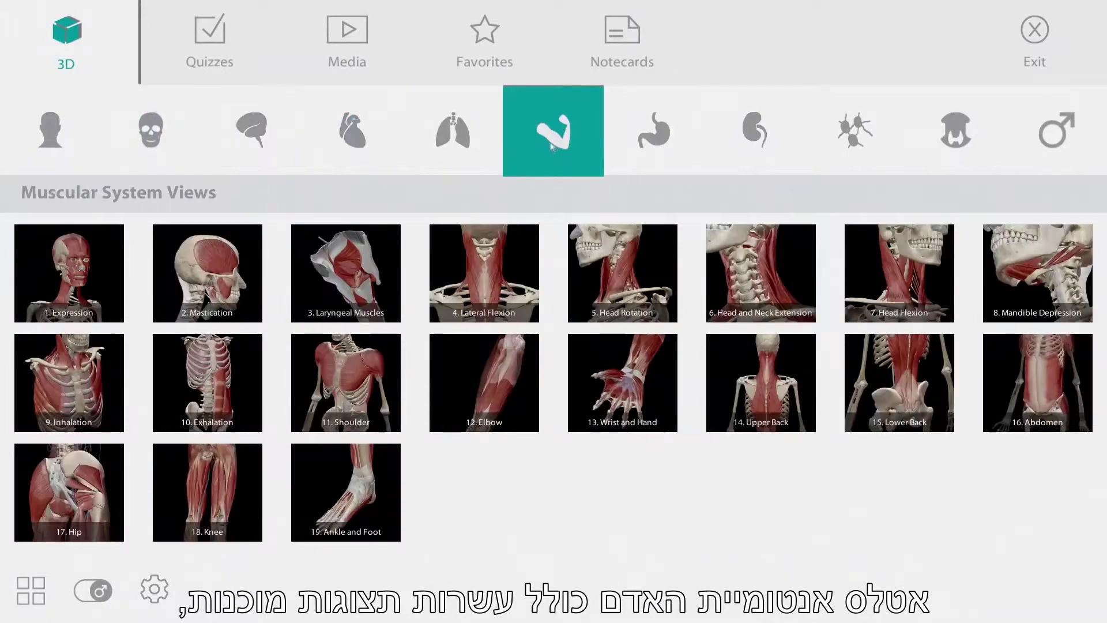
pyautogui.click(753, 131)
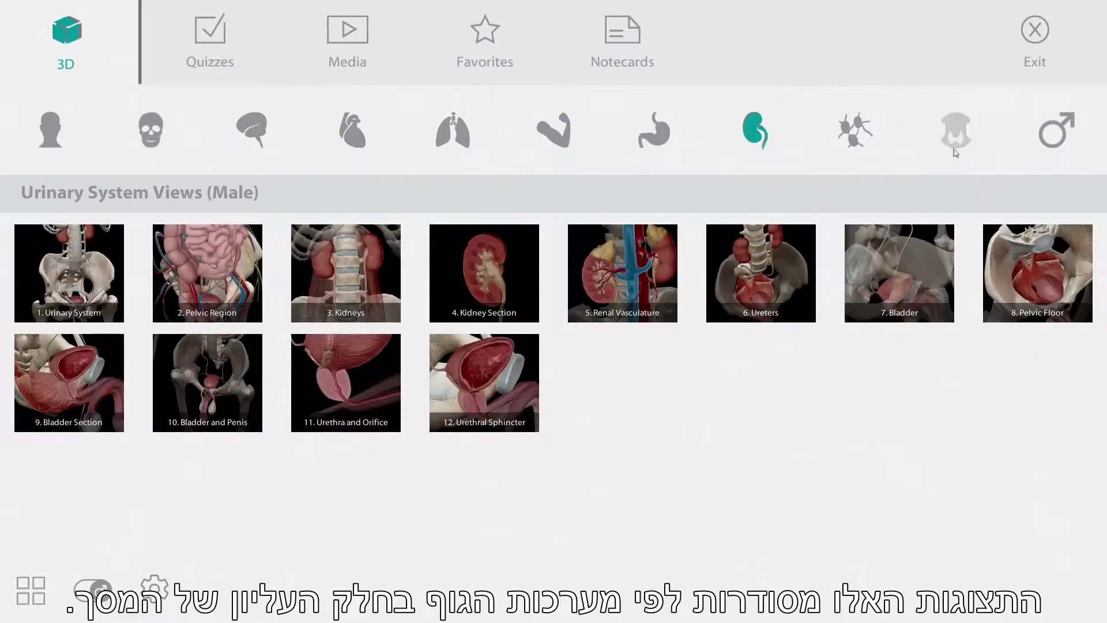
pyautogui.click(954, 134)
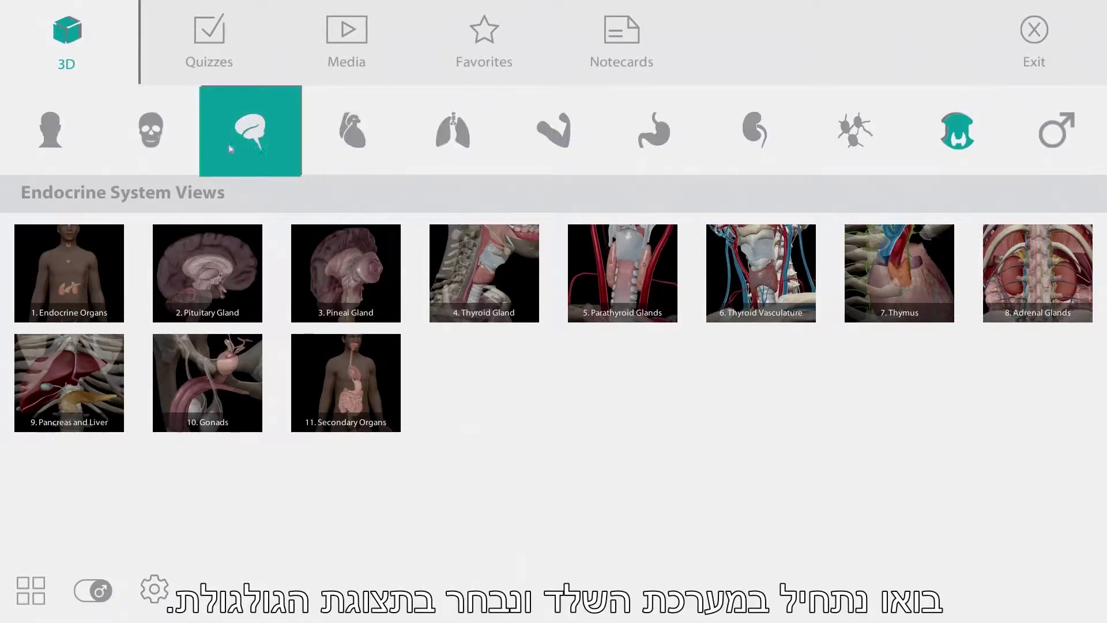
# Step: Open the Skull view from the Skeletal System Views
pyautogui.click(157, 150)
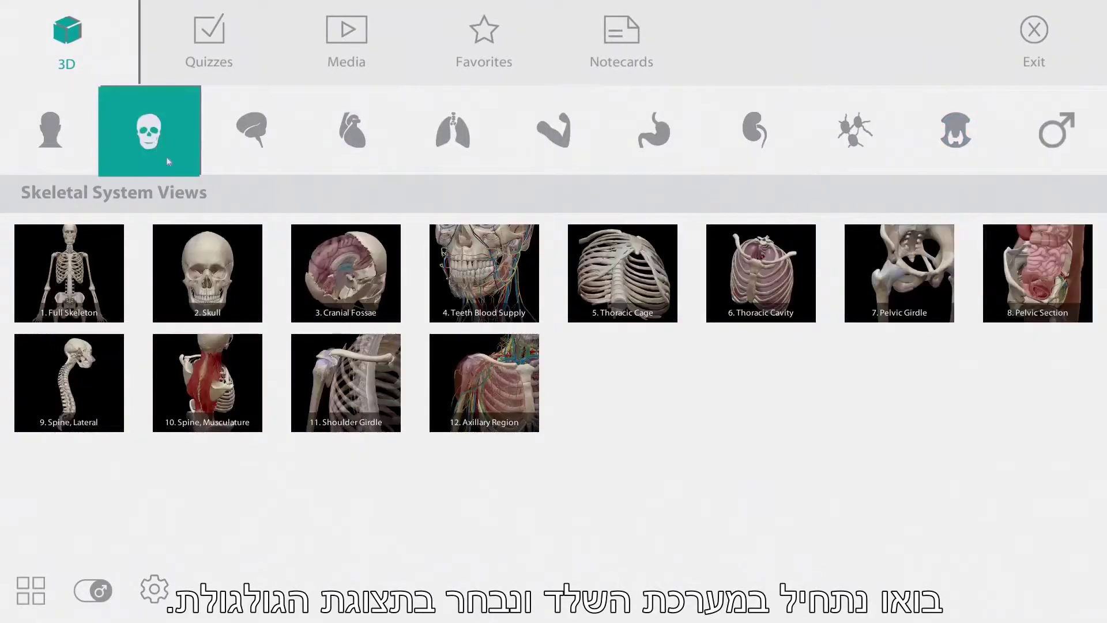
pyautogui.click(209, 264)
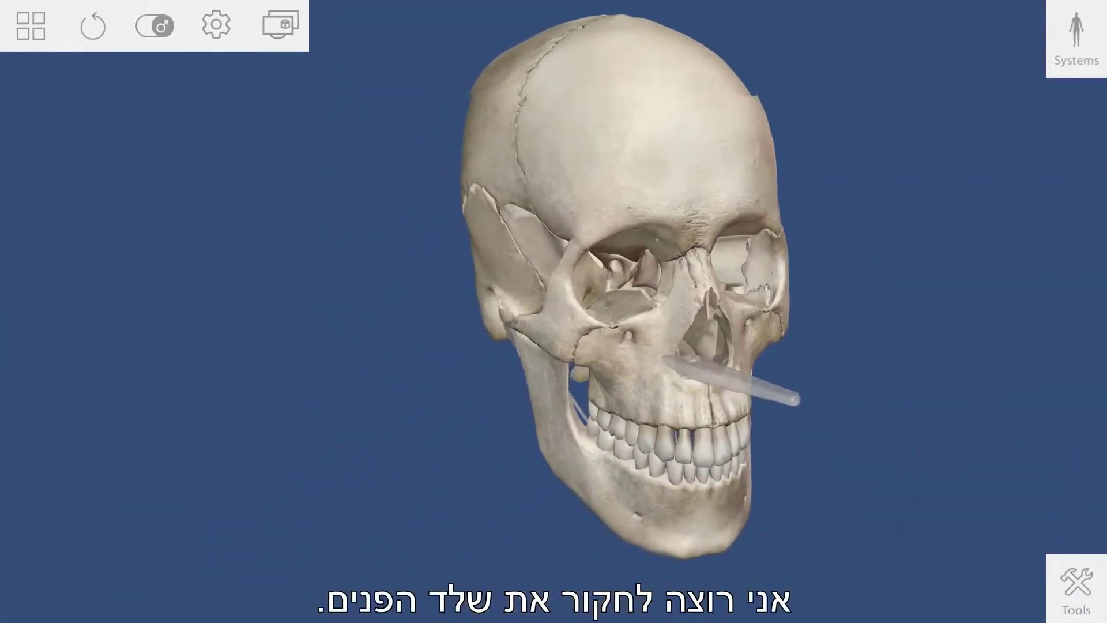
# Step: Select the right zygomatic bone, expand its hierarchy and highlight the whole facial skeleton
pyautogui.click(594, 310)
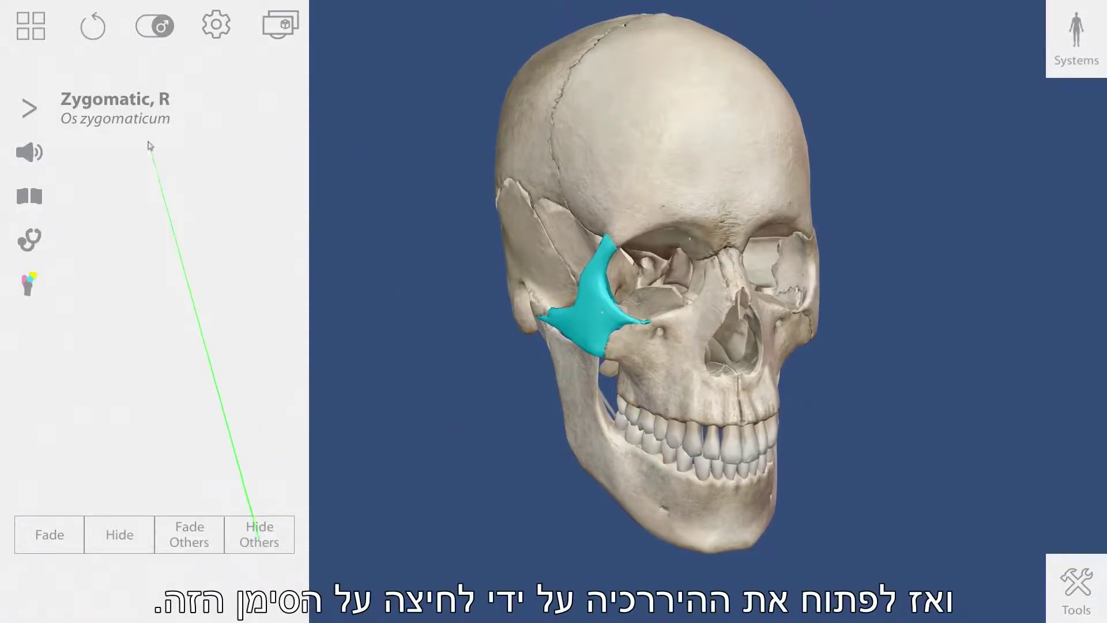
pyautogui.click(26, 109)
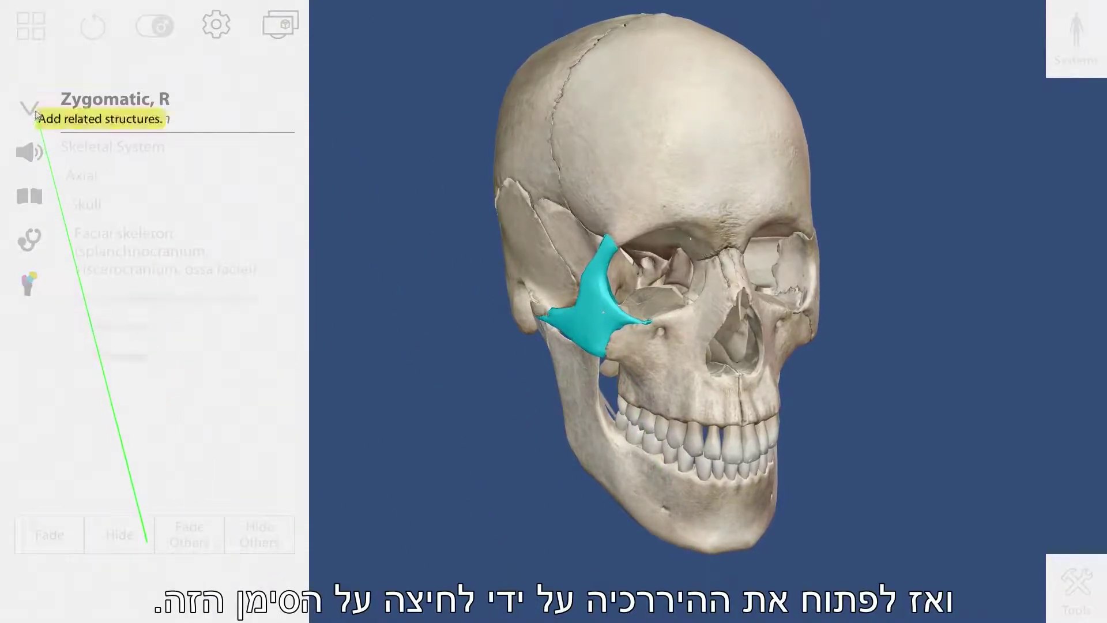
pyautogui.click(122, 242)
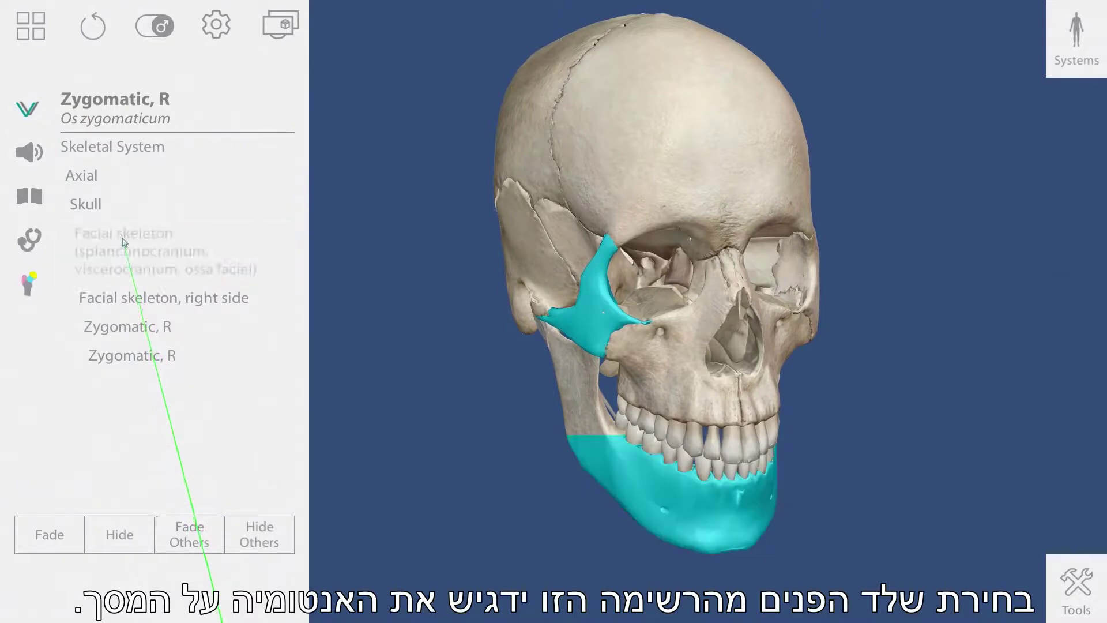
pyautogui.click(140, 244)
# Step: Hide the right parietal bone on the side of the skull
pyautogui.moveTo(613, 322); pyautogui.dragTo(818, 408)
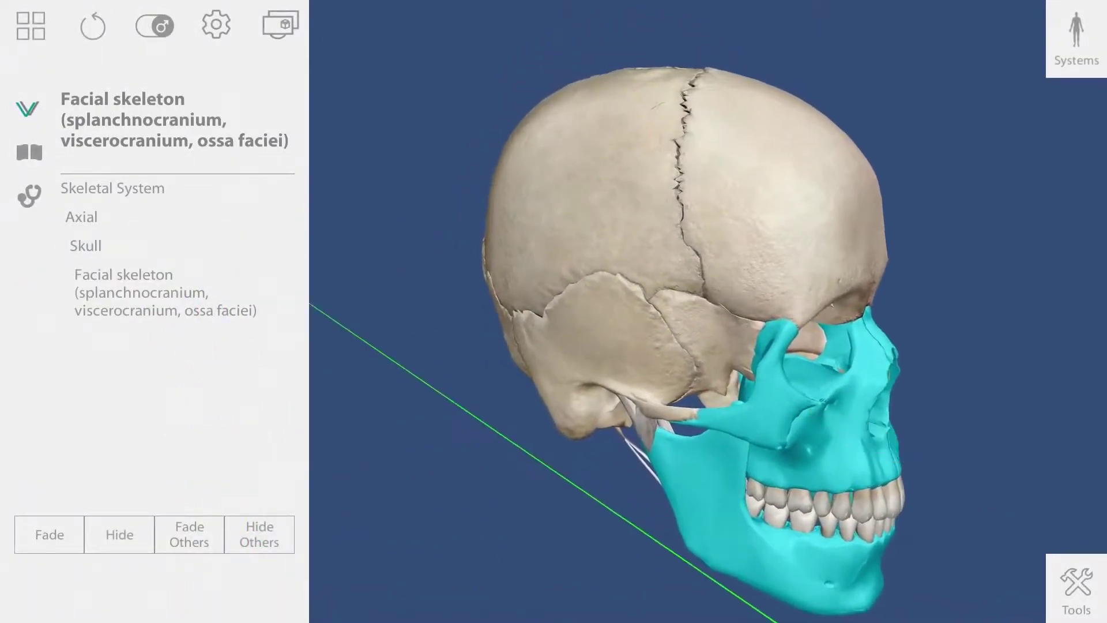
pyautogui.click(595, 185)
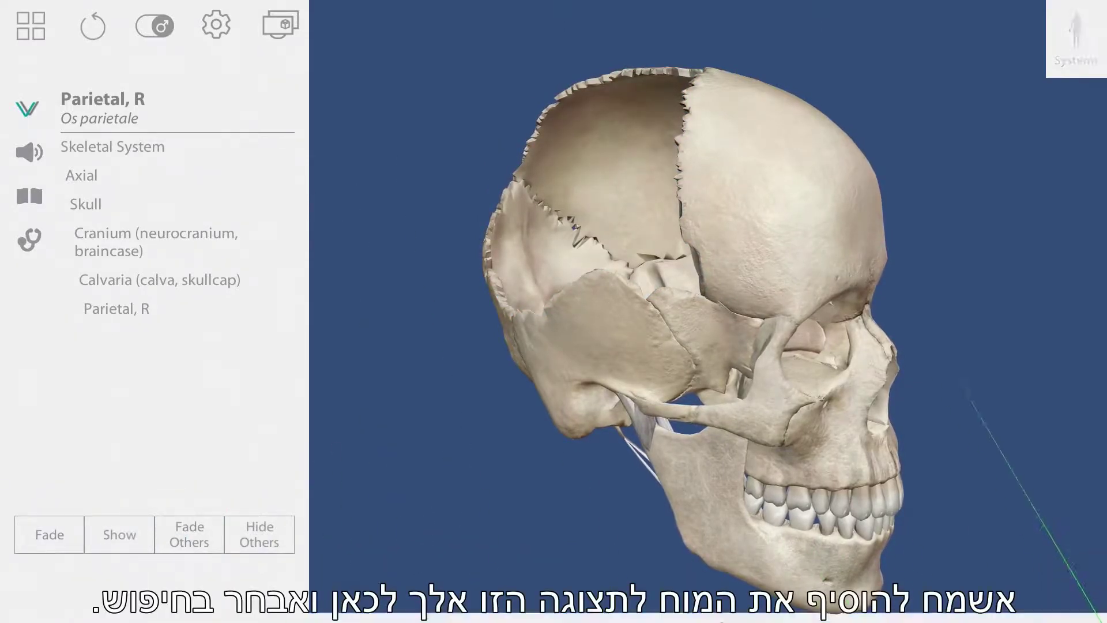
# Step: Search for "brain" and add the Brain (Encephalon) to the skull view, inspecting how it sits inside the skull
pyautogui.click(558, 586)
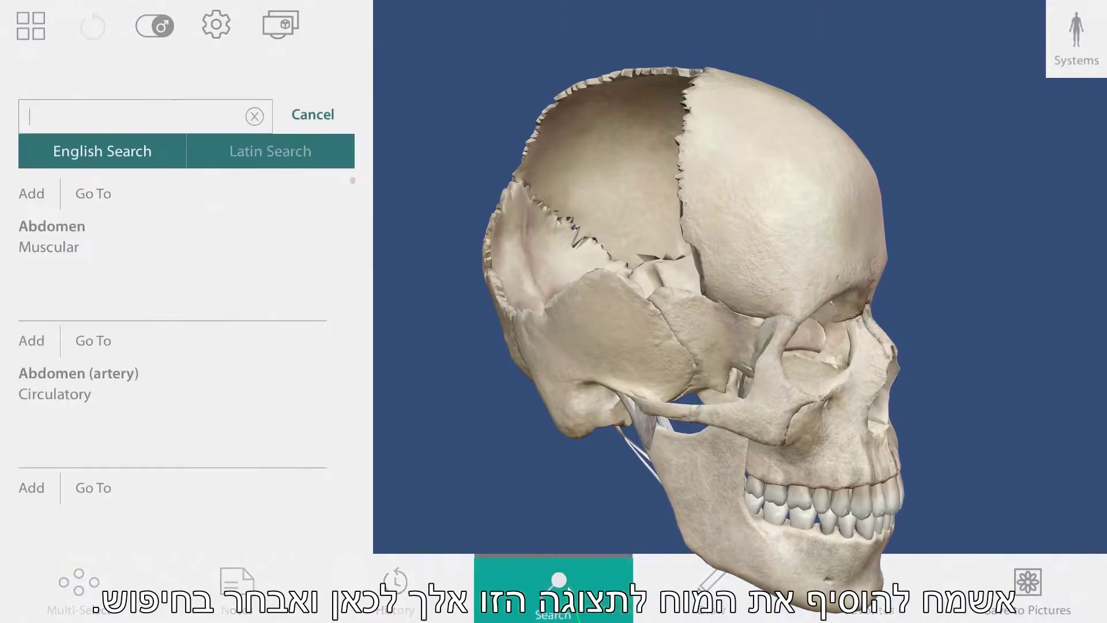
pyautogui.write('bra')
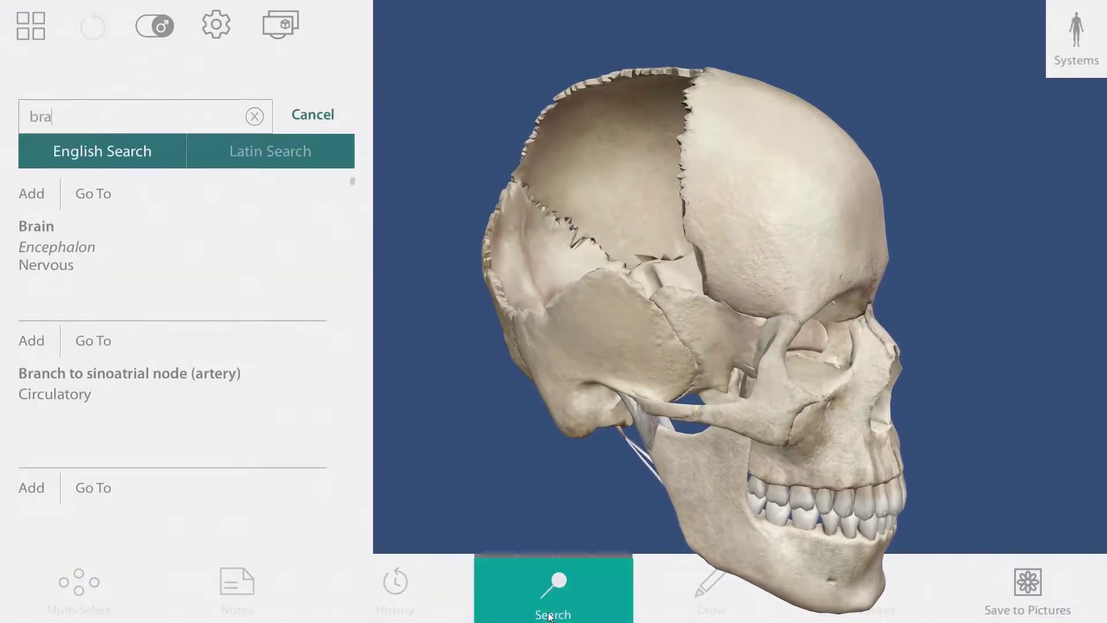
pyautogui.write('in')
pyautogui.click(92, 488)
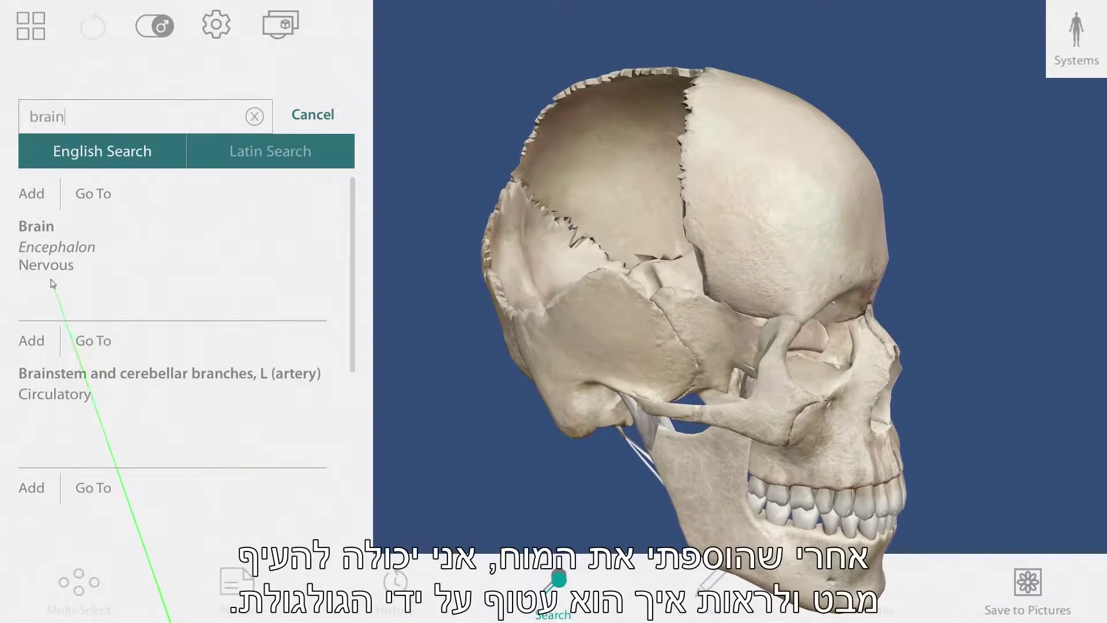
pyautogui.click(36, 233)
pyautogui.moveTo(553, 281); pyautogui.dragTo(793, 279)
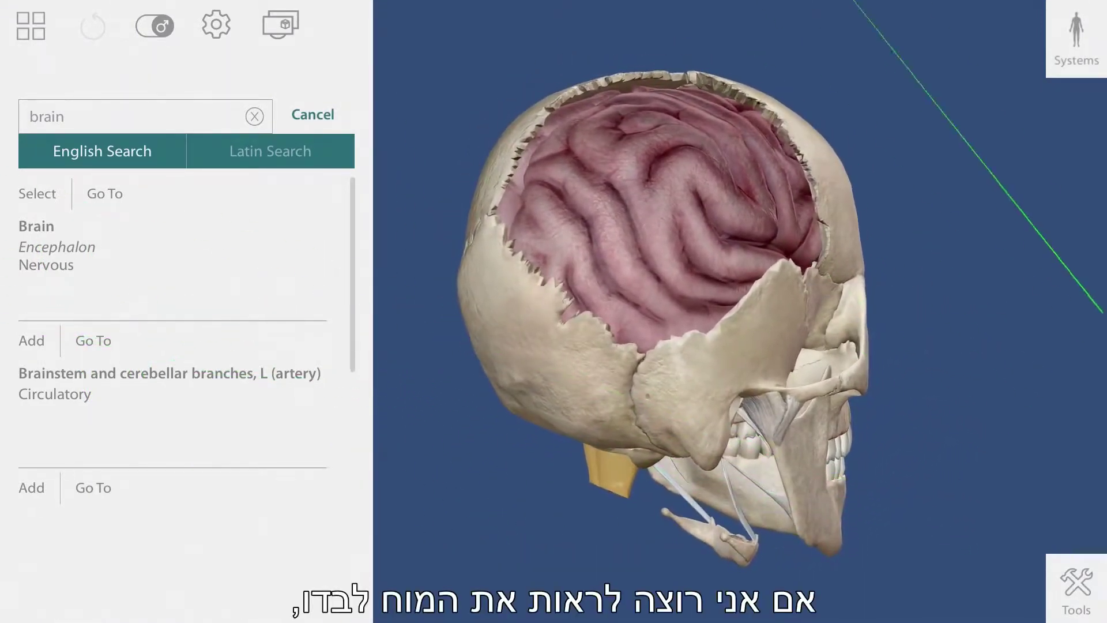
# Step: Remove the entire skeletal system from the view to isolate the brain
pyautogui.click(1071, 30)
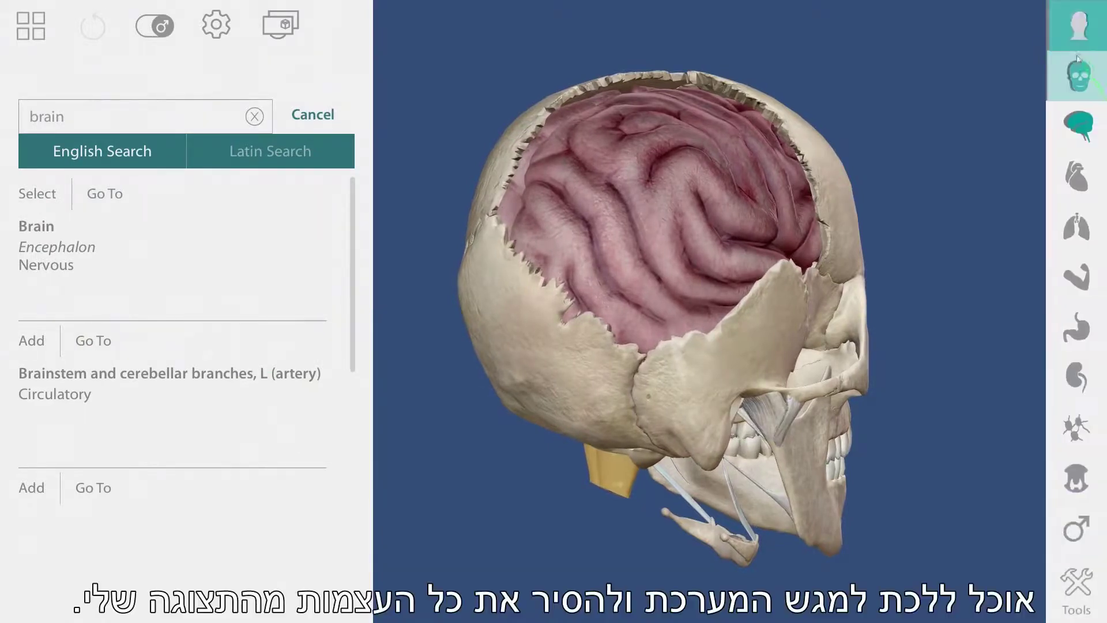
pyautogui.click(1080, 82)
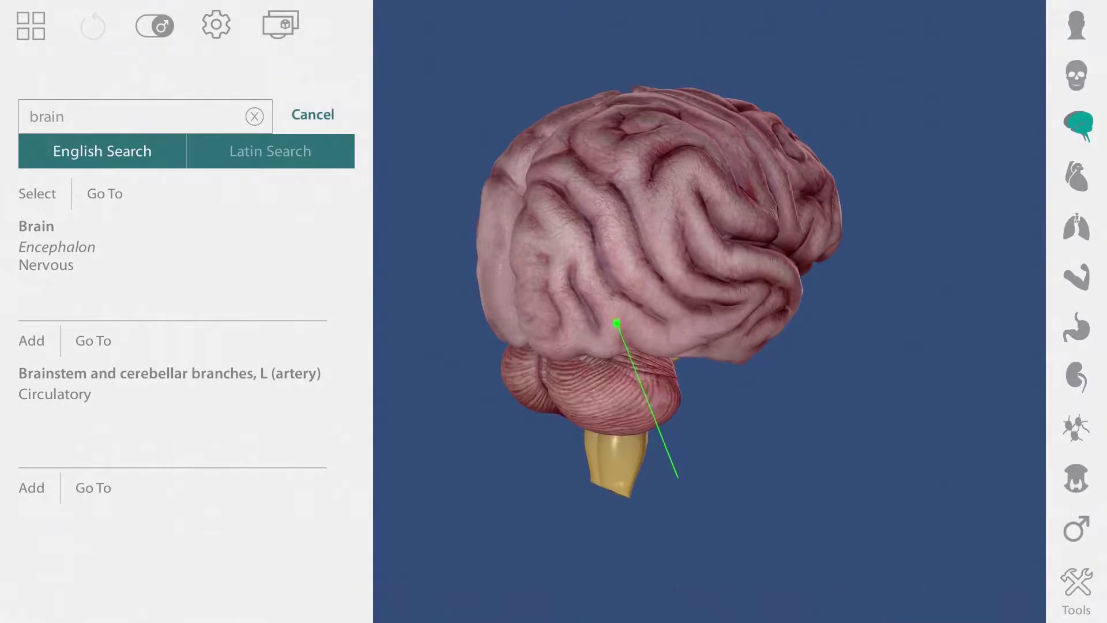
# Step: Hide the right occipital lobe of the brain and bring it back by undoing the hiding
pyautogui.click(593, 327)
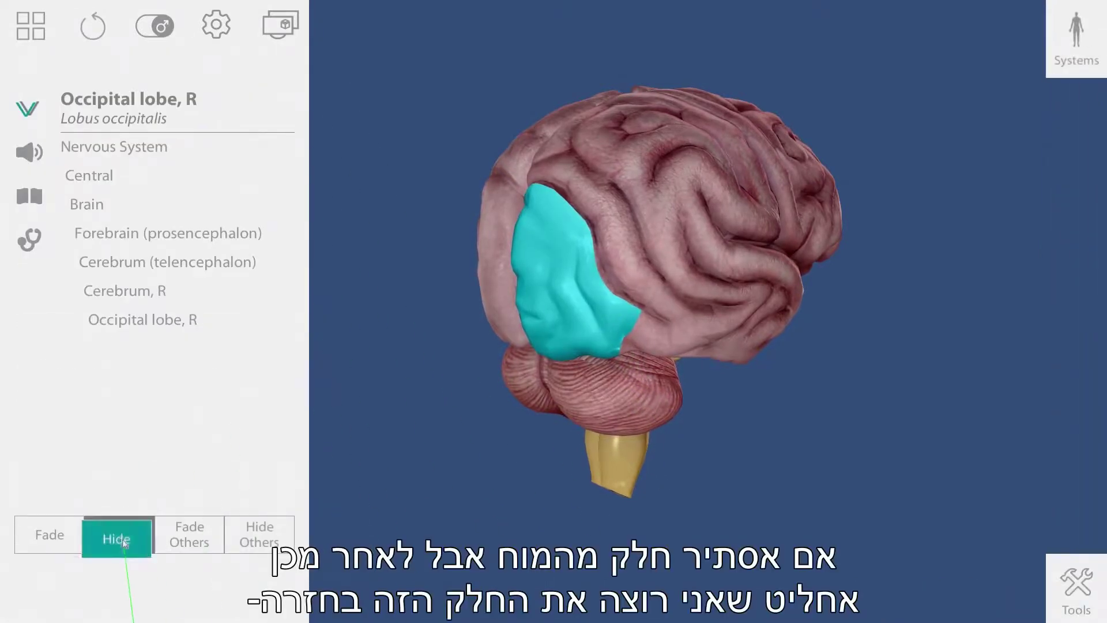
pyautogui.click(124, 541)
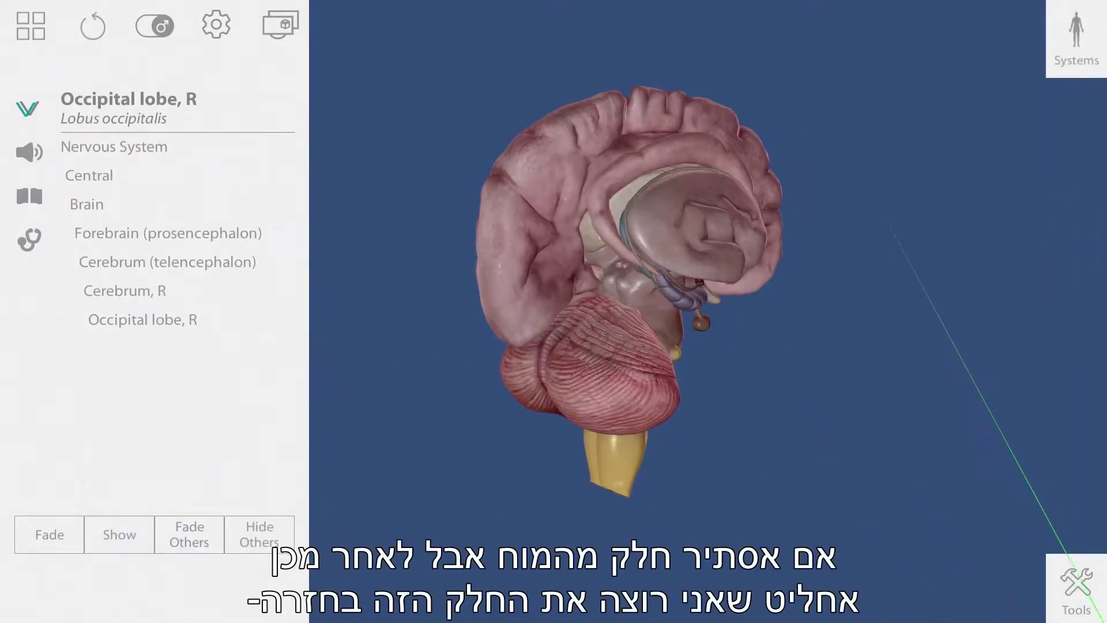
pyautogui.click(1090, 611)
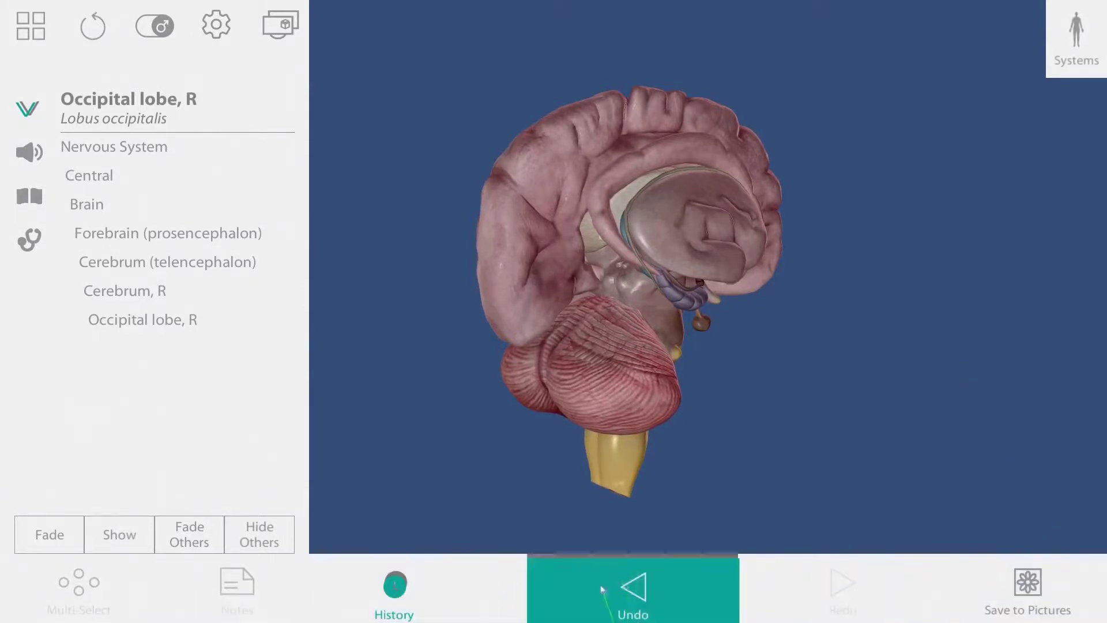
pyautogui.click(633, 582)
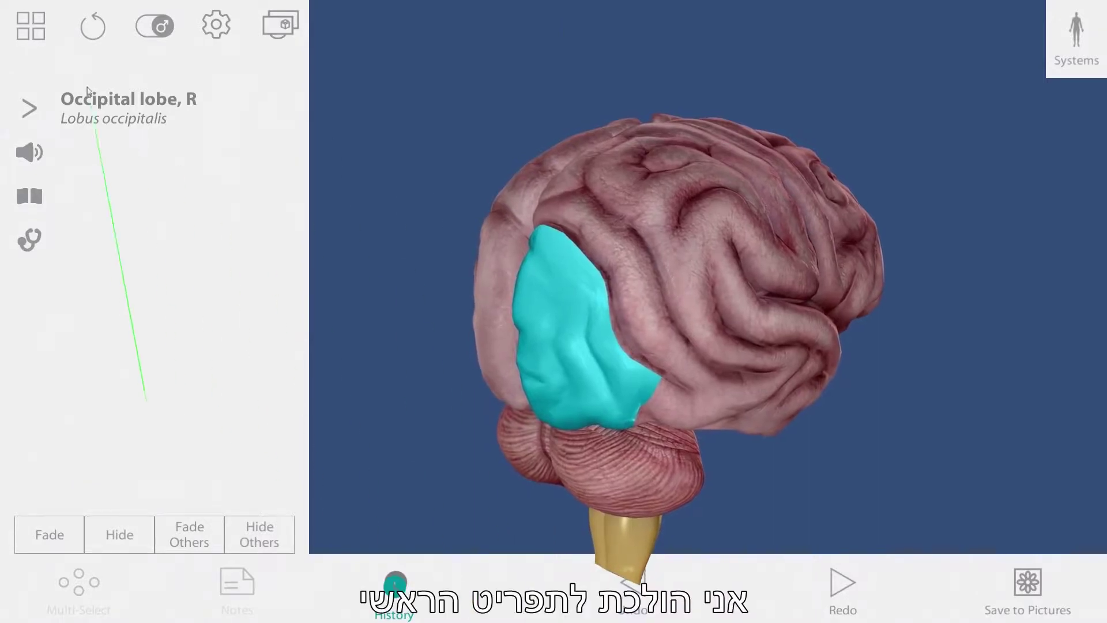
# Step: Open the Thoracic Cage view from the Skeletal System Views
pyautogui.click(26, 22)
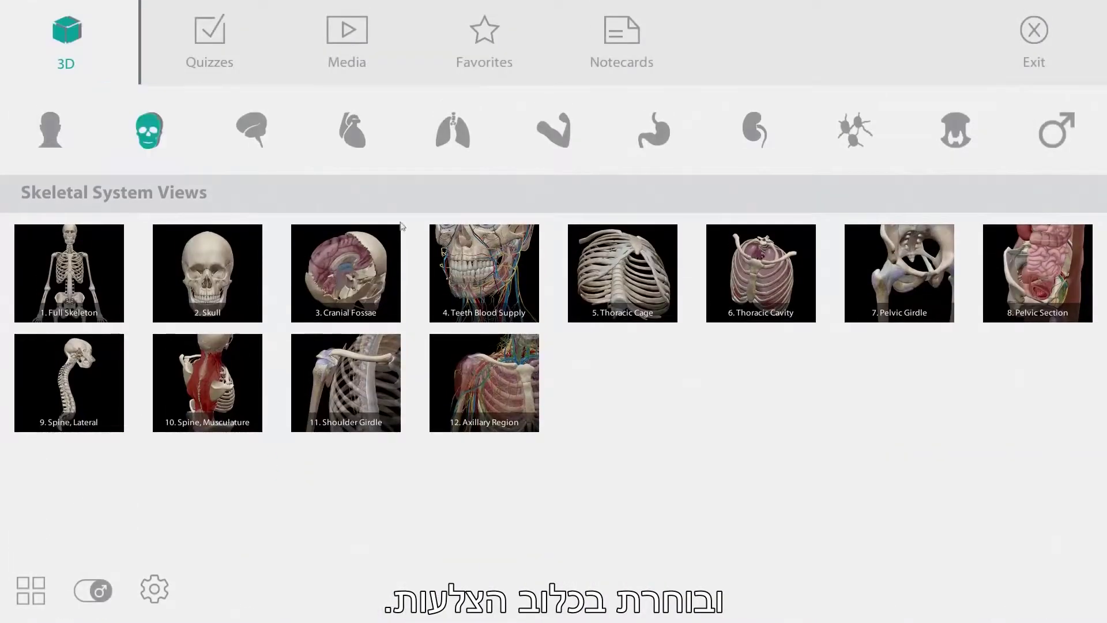
pyautogui.click(632, 287)
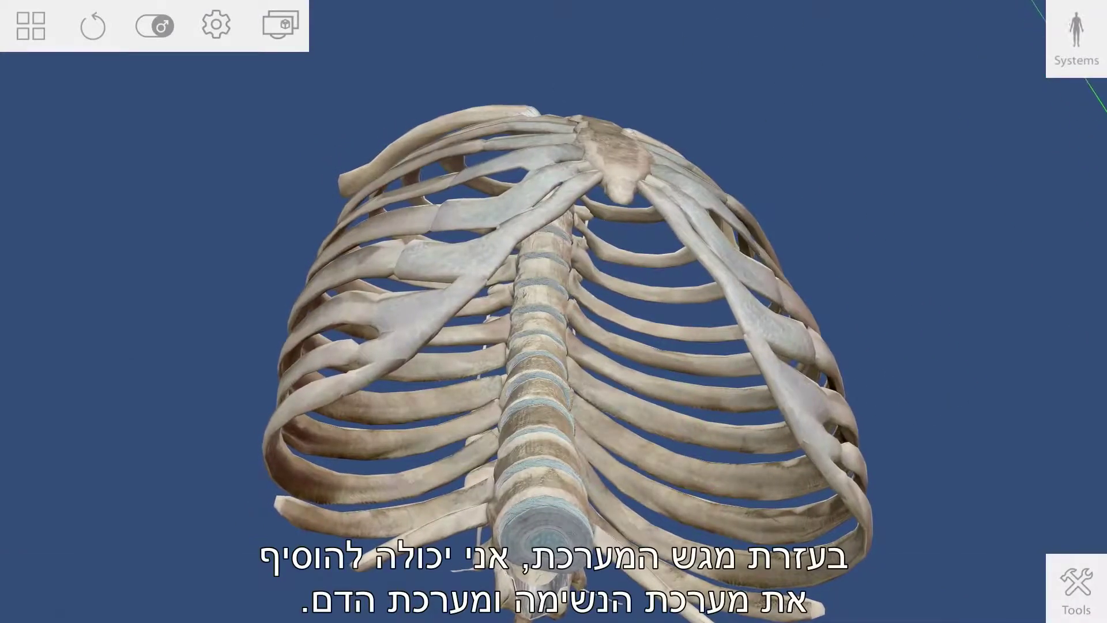
# Step: Add the respiratory and circulatory systems to the thoracic cage and rotate the model to face the front
pyautogui.click(1077, 34)
pyautogui.click(1074, 193)
pyautogui.click(1077, 230)
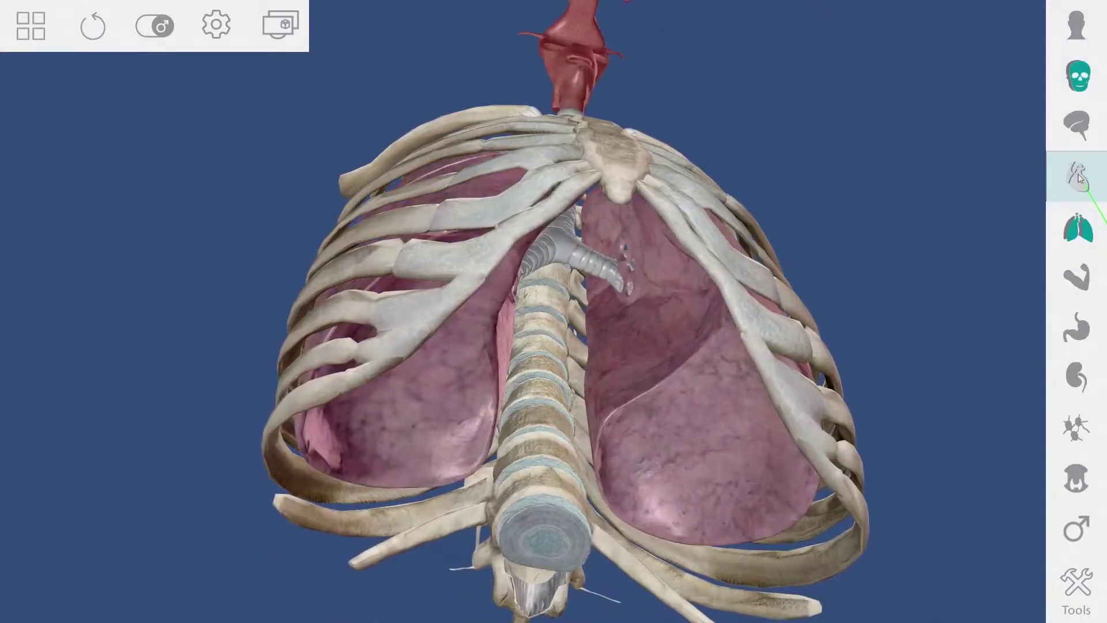
pyautogui.click(1076, 194)
pyautogui.moveTo(617, 164)
pyautogui.mouseDown()
pyautogui.moveTo(568, 199)
pyautogui.moveTo(566, 236)
pyautogui.moveTo(536, 262)
pyautogui.mouseUp()
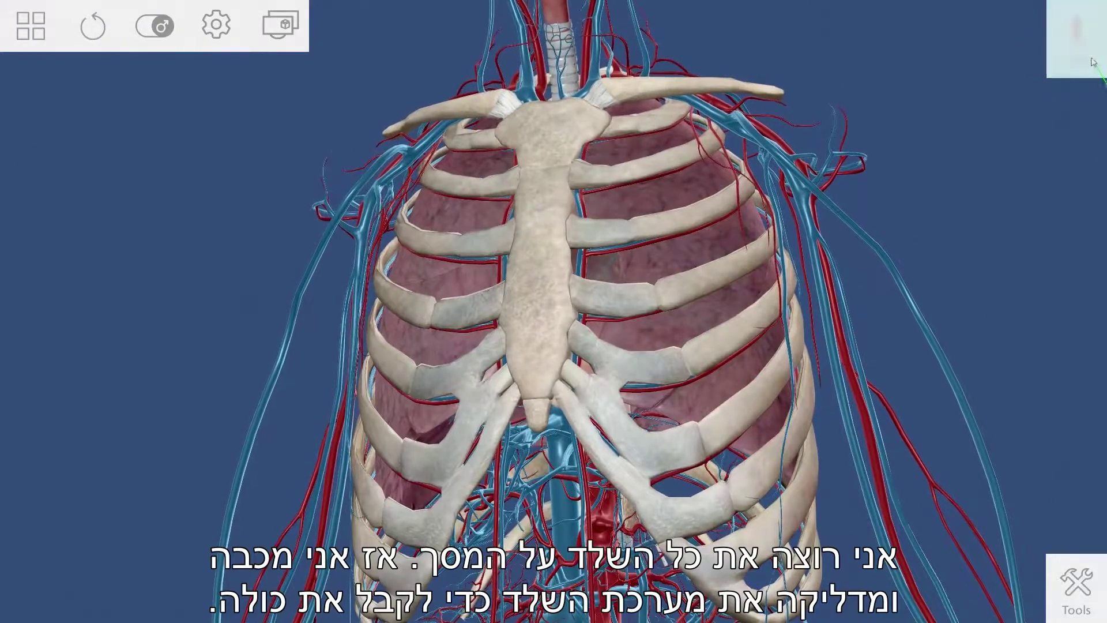
# Step: Switch the skeletal system off and on again to show the complete skeleton
pyautogui.click(1094, 64)
pyautogui.click(1083, 85)
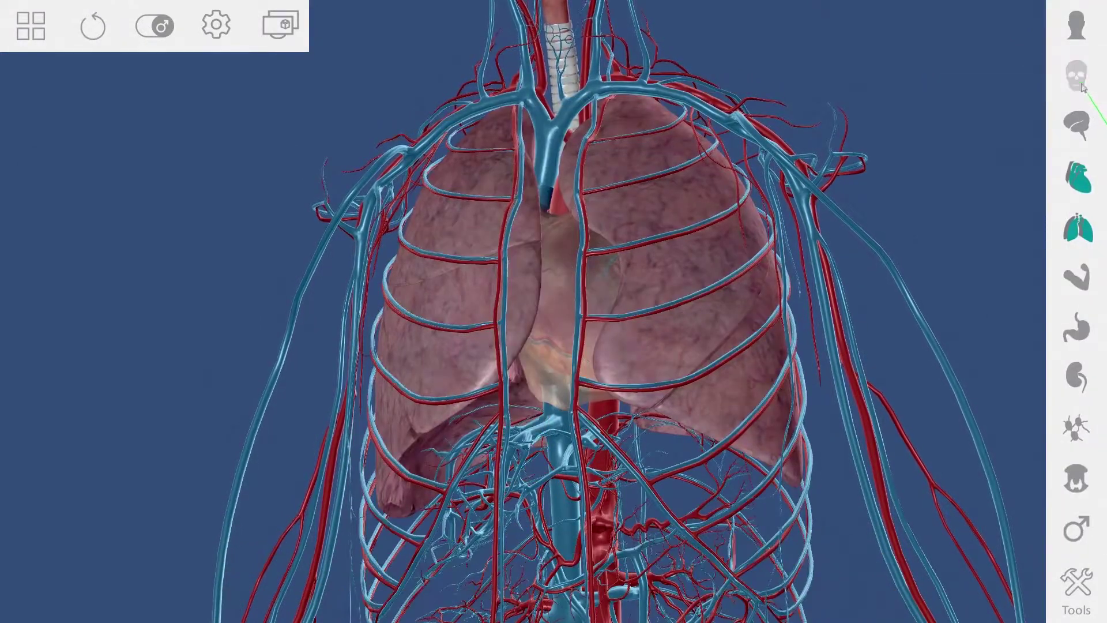
pyautogui.click(1086, 86)
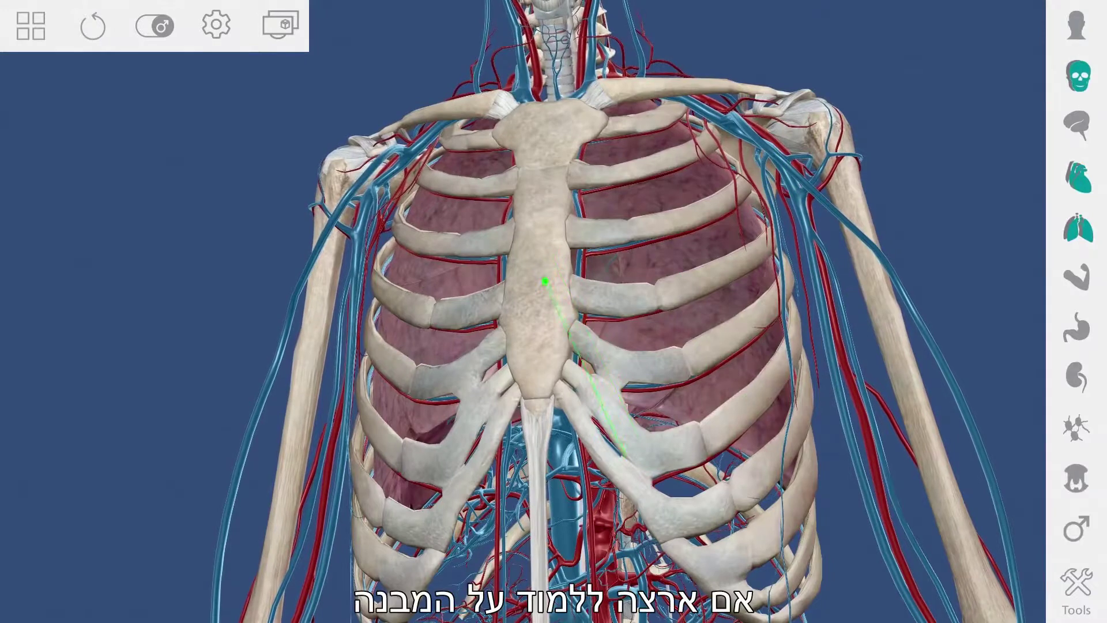
# Step: Select the body of the sternum and read through its definition
pyautogui.click(546, 281)
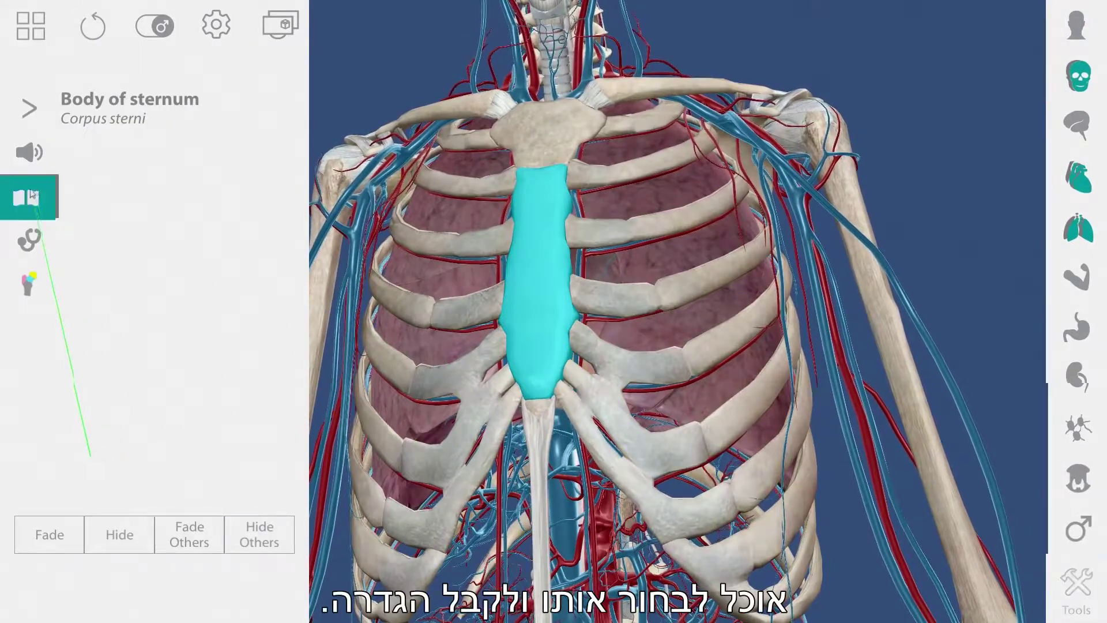
pyautogui.click(29, 197)
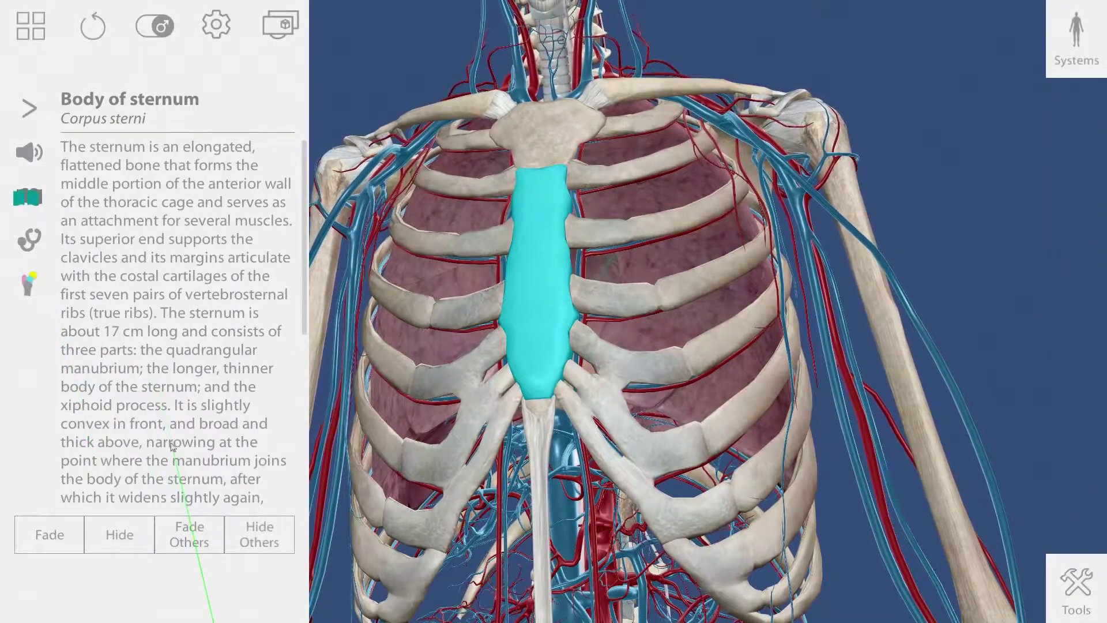
pyautogui.scroll(-5, 171, 449)
pyautogui.scroll(5, 150, 426)
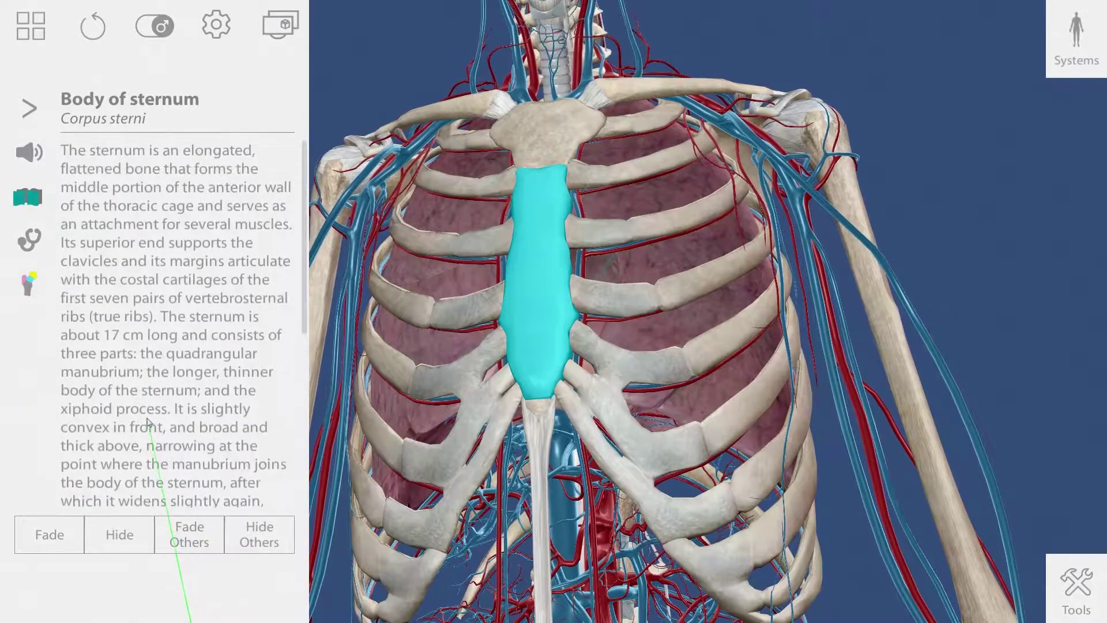
# Step: Add the muscular system to the view of the chest
pyautogui.click(1094, 75)
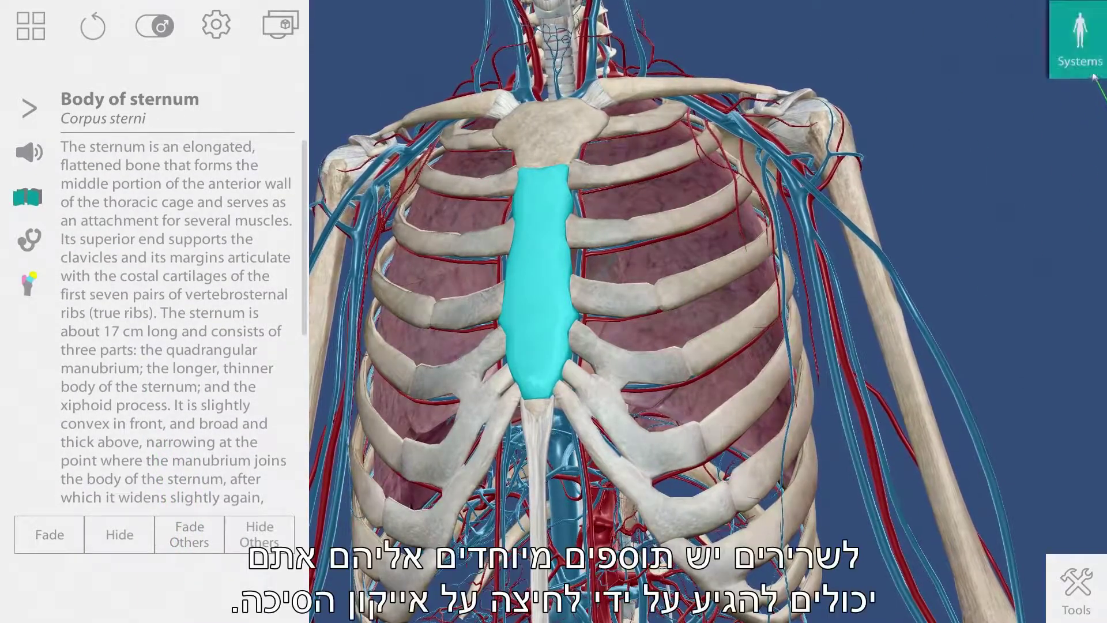
pyautogui.click(1088, 280)
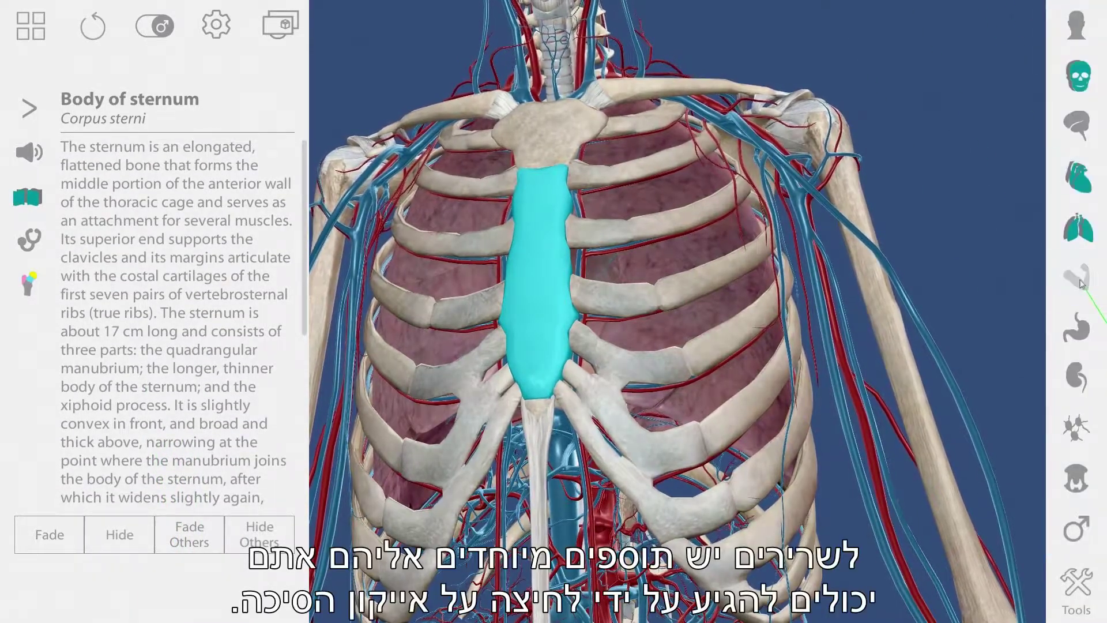
# Step: Select the left pectoralis major and inspect its origins and insertions at the humerus, clavicle and manubrium
pyautogui.click(702, 304)
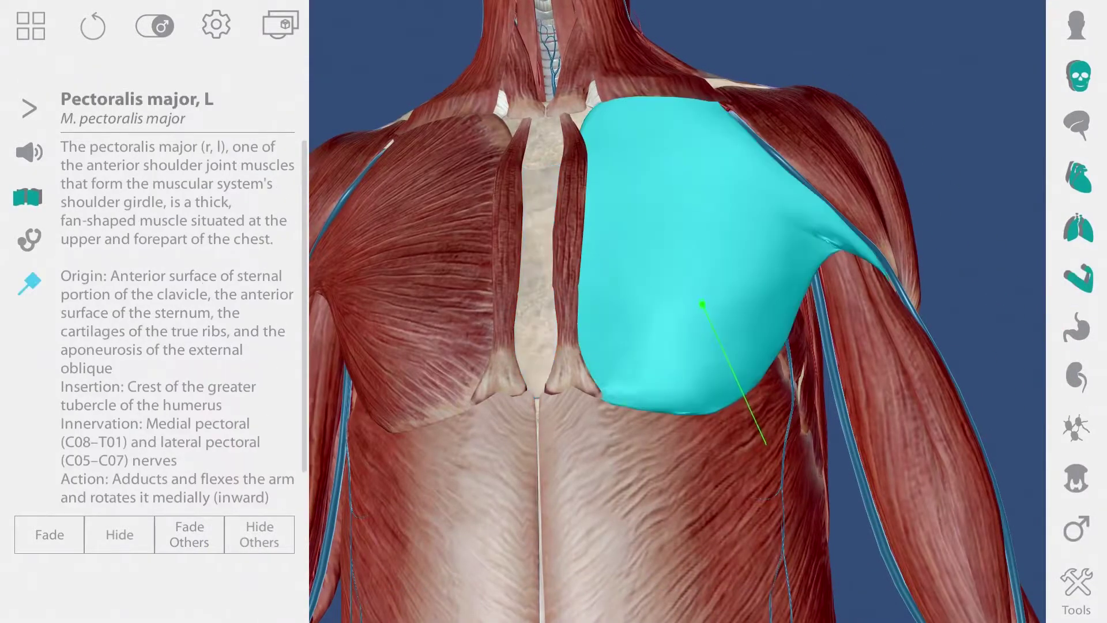
pyautogui.click(29, 283)
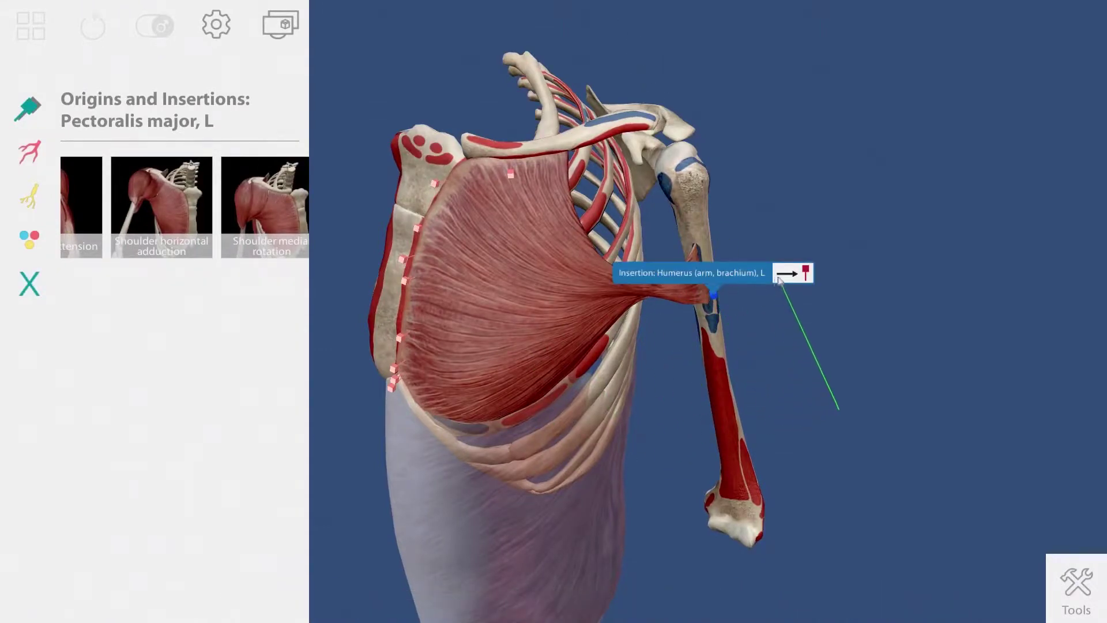
pyautogui.click(786, 273)
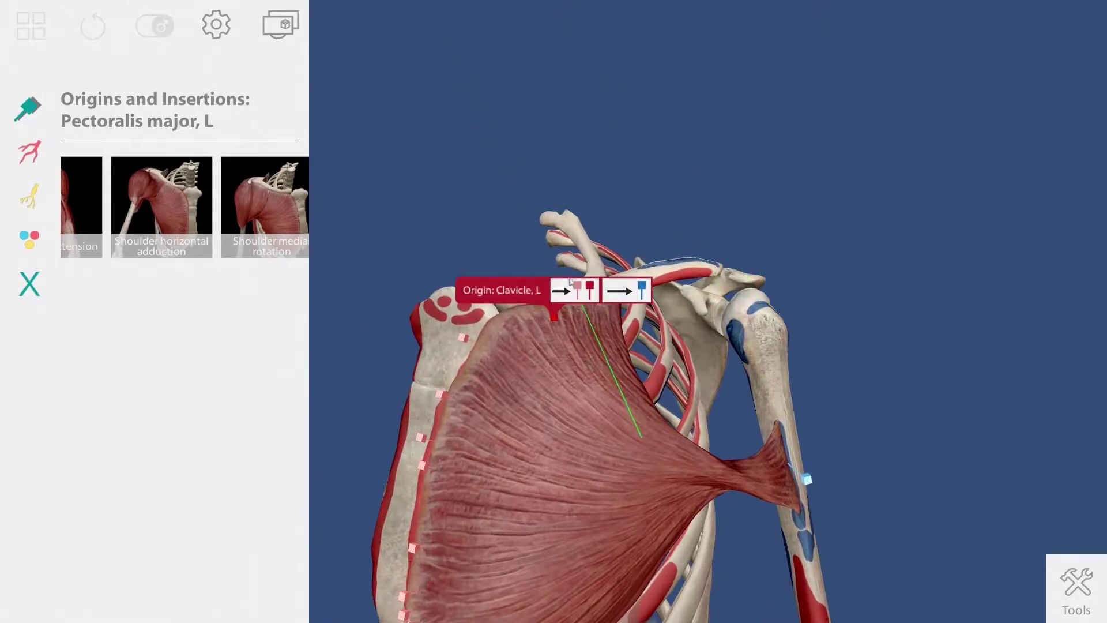
pyautogui.click(569, 283)
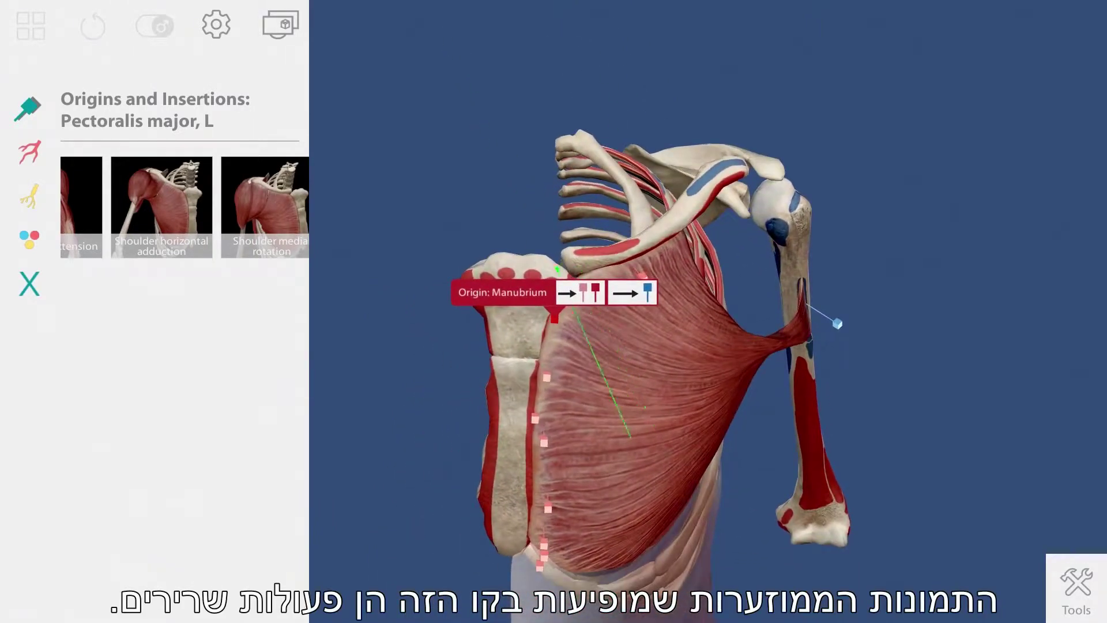
# Step: Watch the shoulder horizontal adduction muscle action, scrub through it, and return to the full muscular model
pyautogui.click(161, 202)
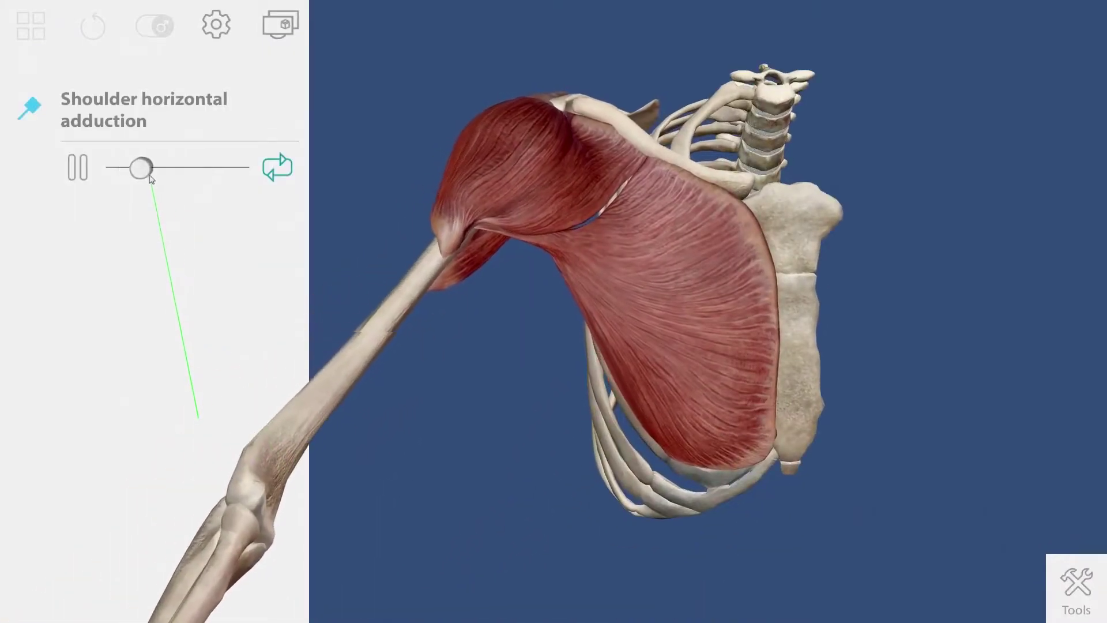
pyautogui.moveTo(150, 173); pyautogui.dragTo(121, 173)
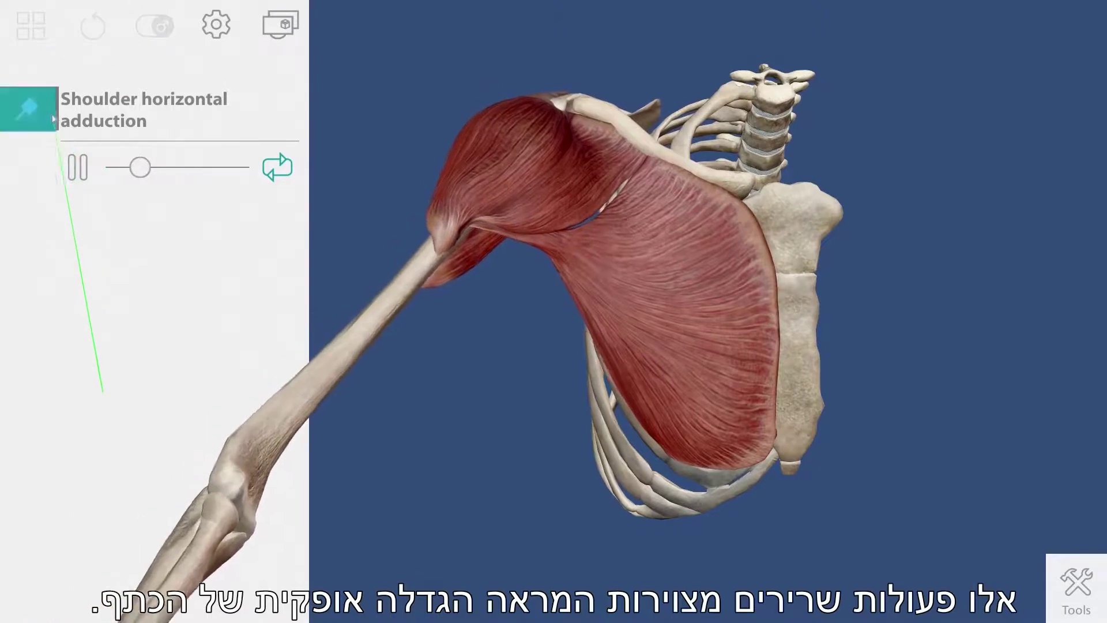
pyautogui.click(34, 114)
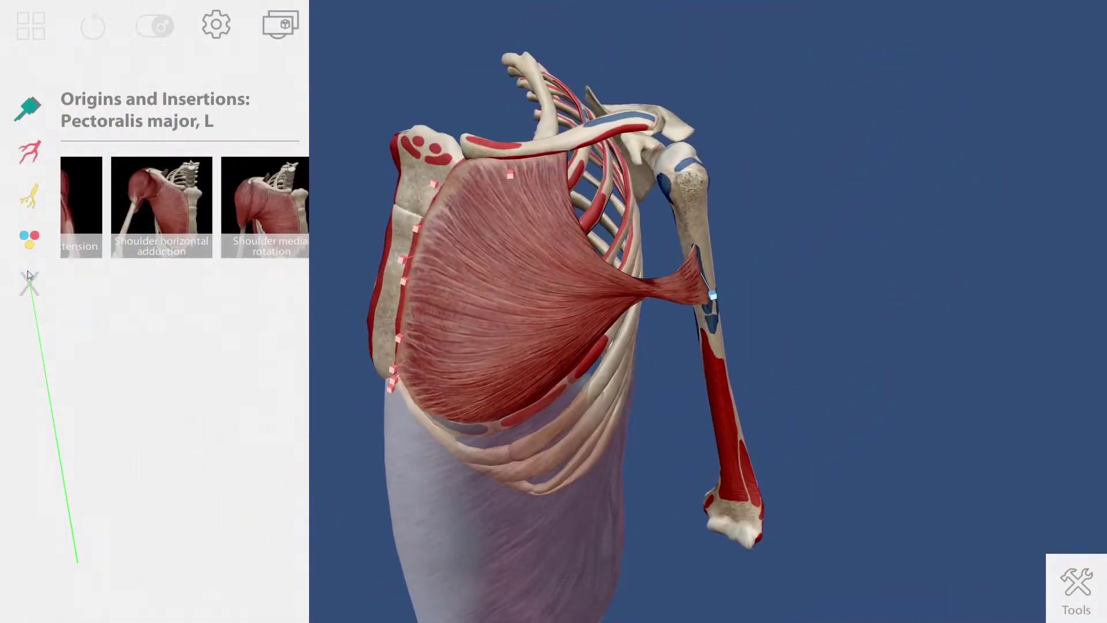
pyautogui.click(29, 277)
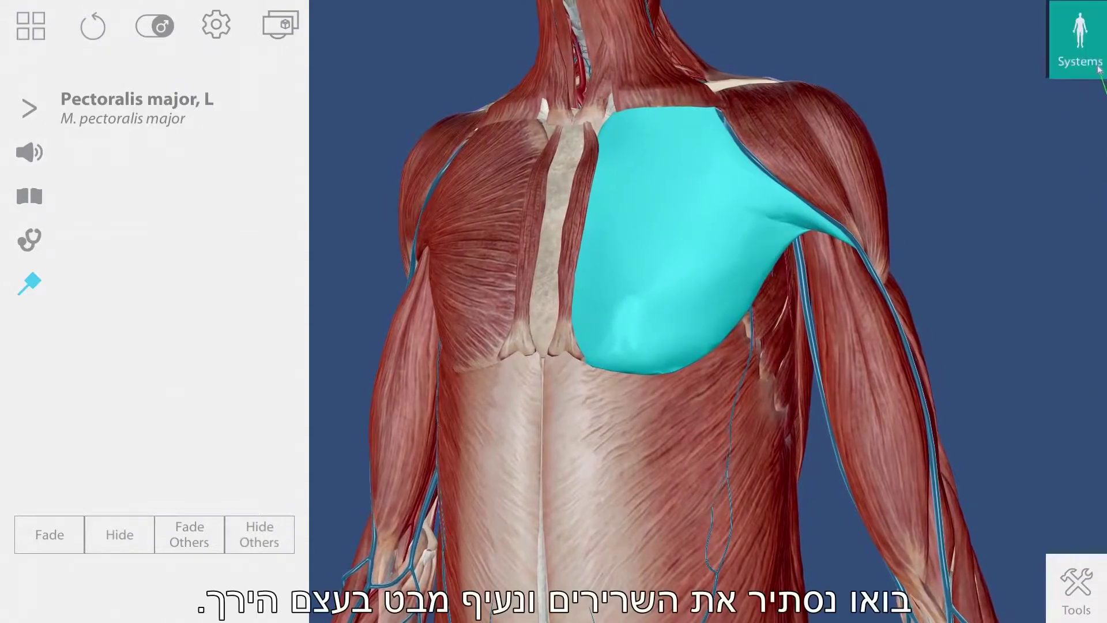
# Step: Hide the muscular system and open the bony landmarks view of the left femur
pyautogui.click(1078, 277)
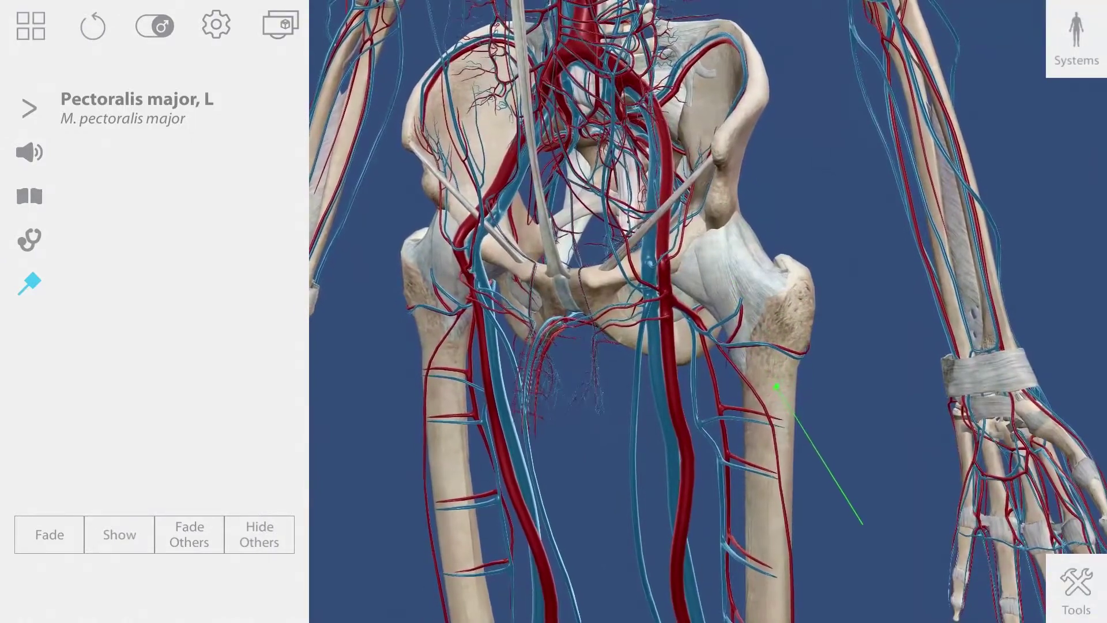
pyautogui.click(782, 377)
pyautogui.click(30, 285)
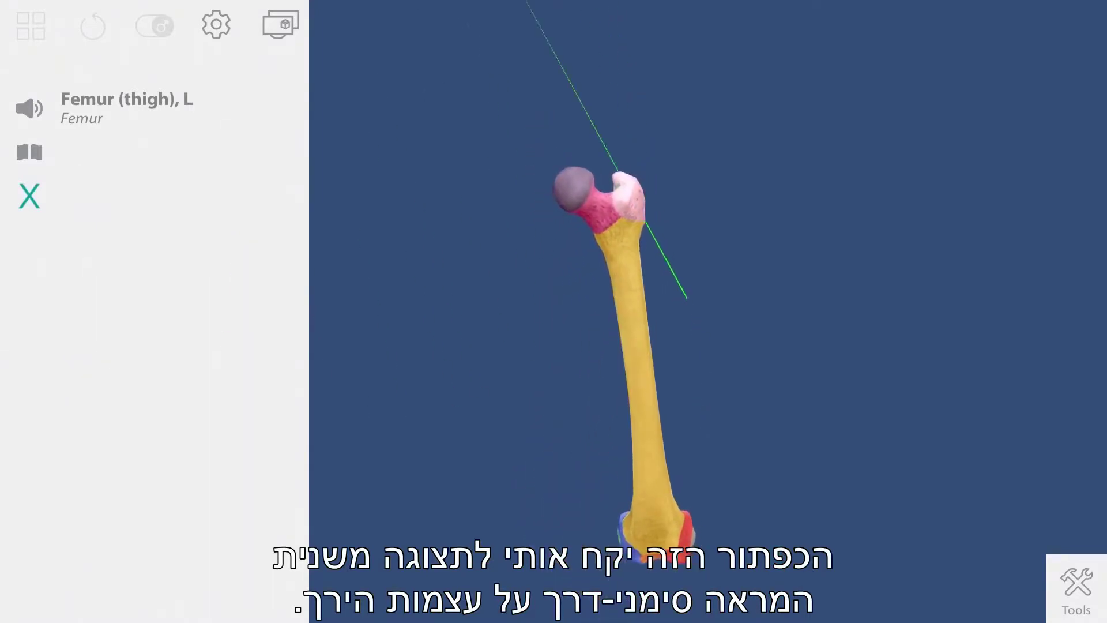
# Step: Examine the landmarks at the proximal end and shaft of the left femur, and return to the full model
pyautogui.click(631, 201)
pyautogui.click(601, 210)
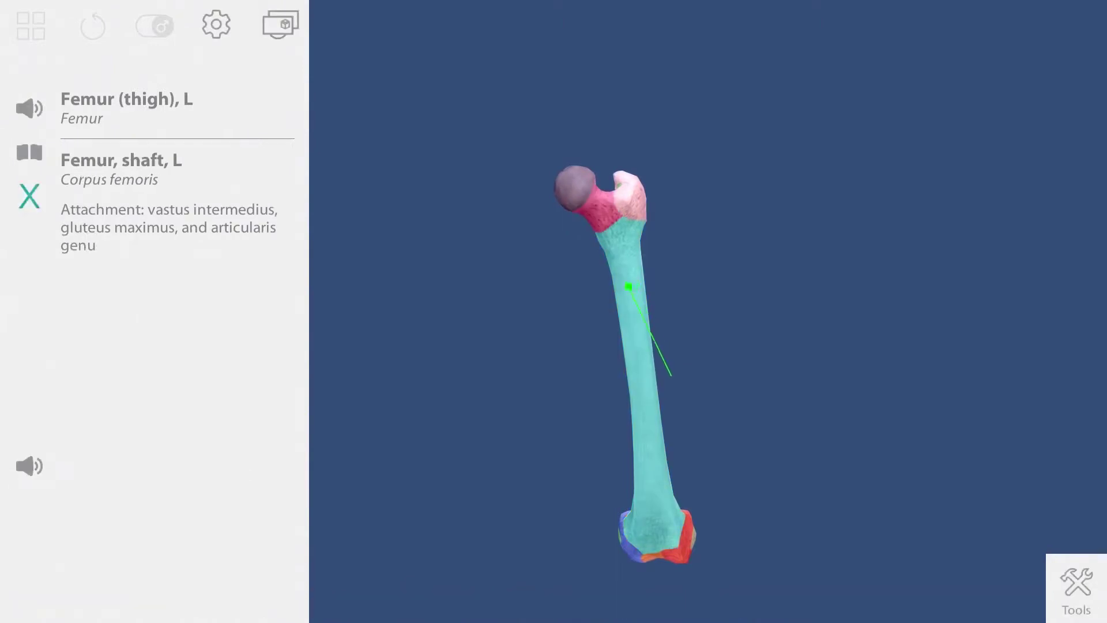
pyautogui.click(32, 198)
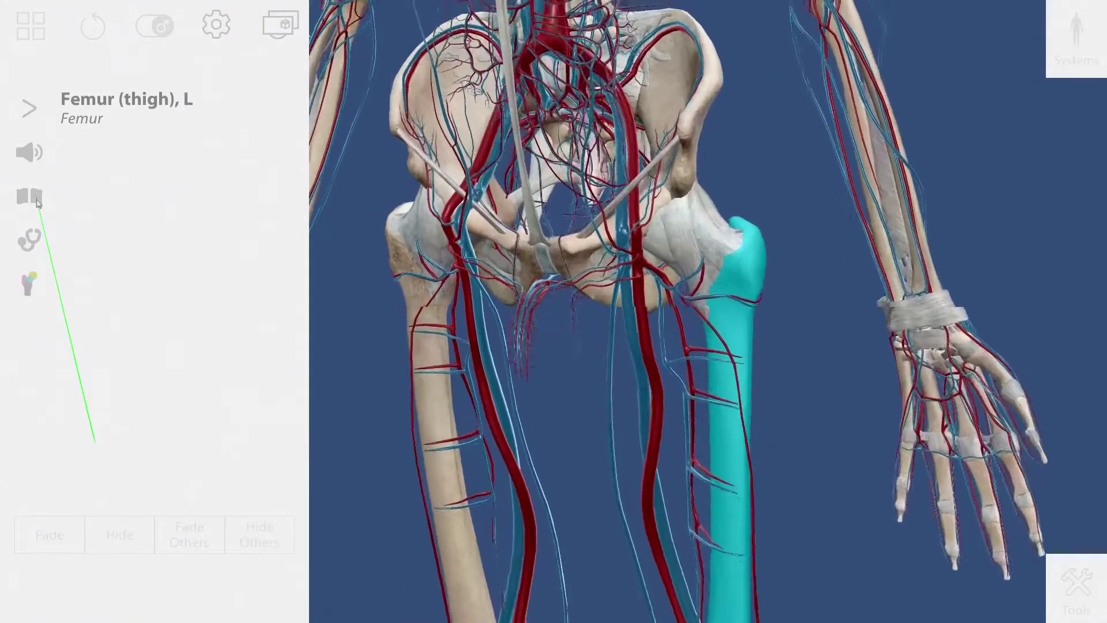
# Step: Browse the muscle action animations in the media library by body region, from the shoulder girdle down to the lower limb
pyautogui.click(30, 32)
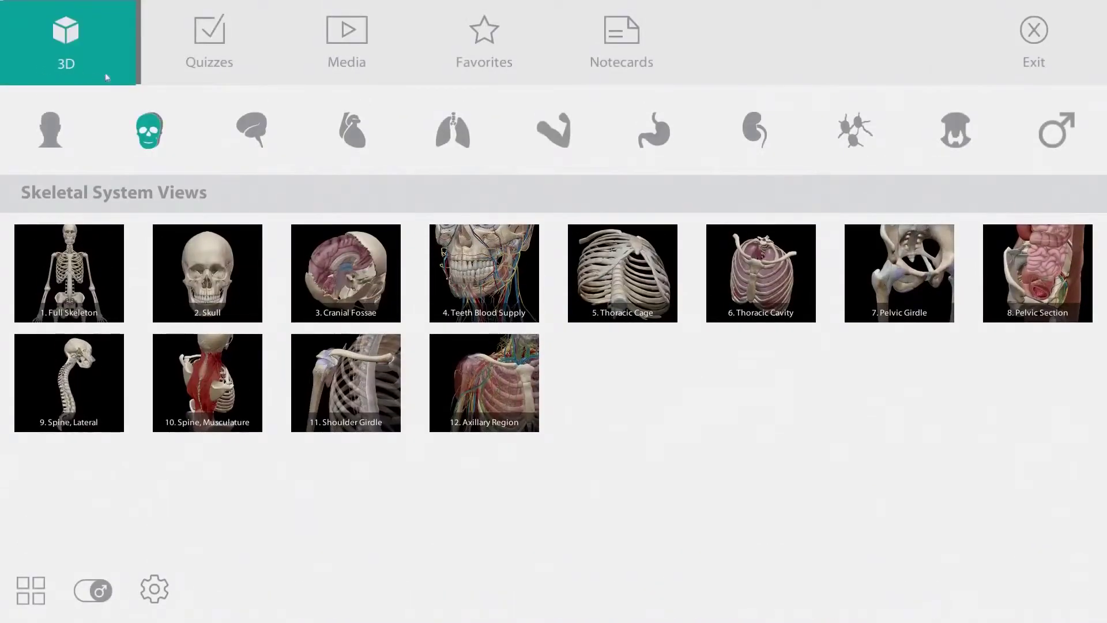
pyautogui.click(345, 40)
pyautogui.click(251, 135)
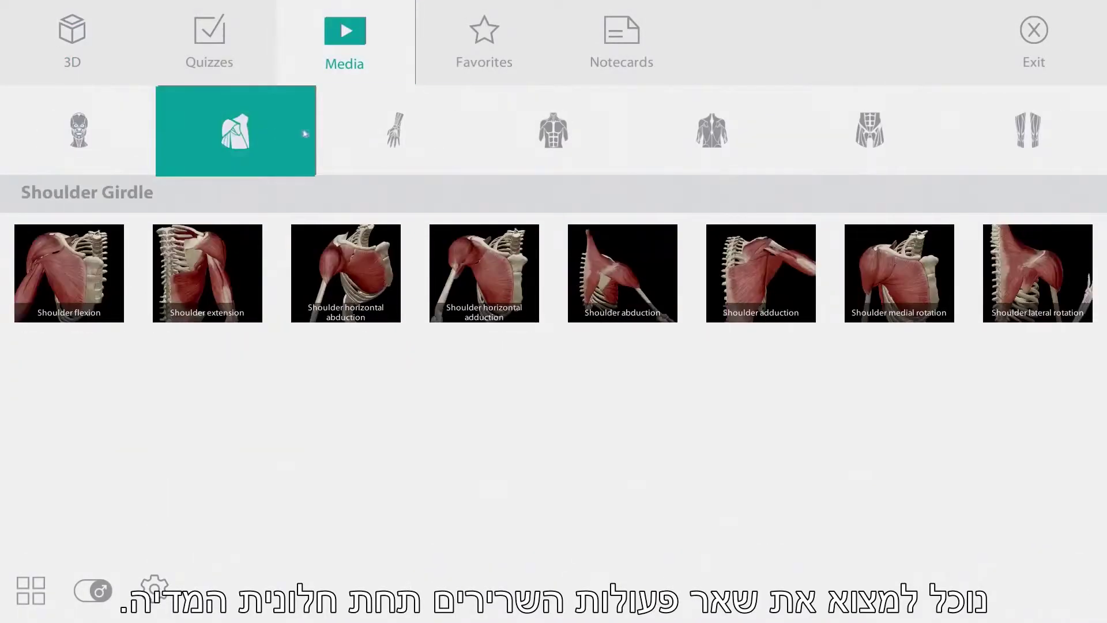
pyautogui.click(372, 139)
pyautogui.click(545, 138)
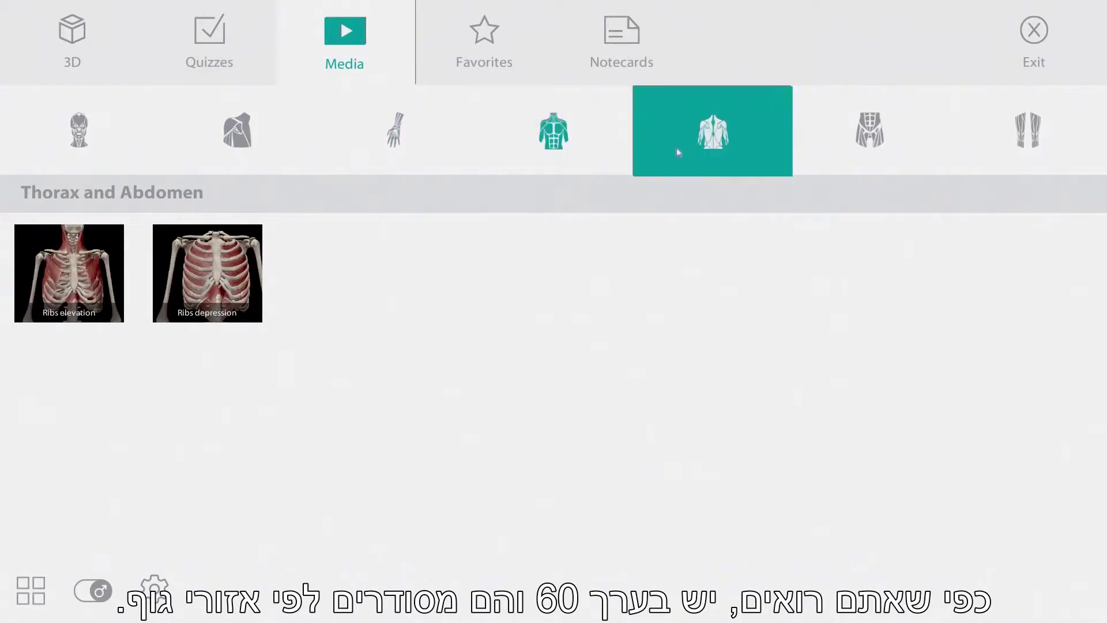
pyautogui.click(686, 141)
pyautogui.click(853, 138)
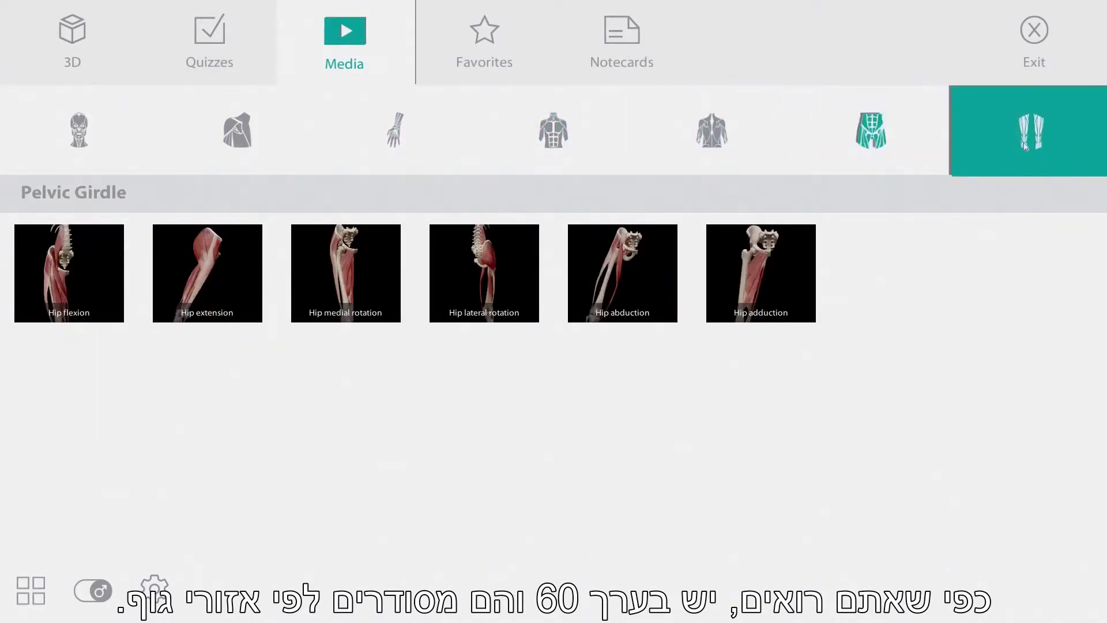
pyautogui.click(1029, 131)
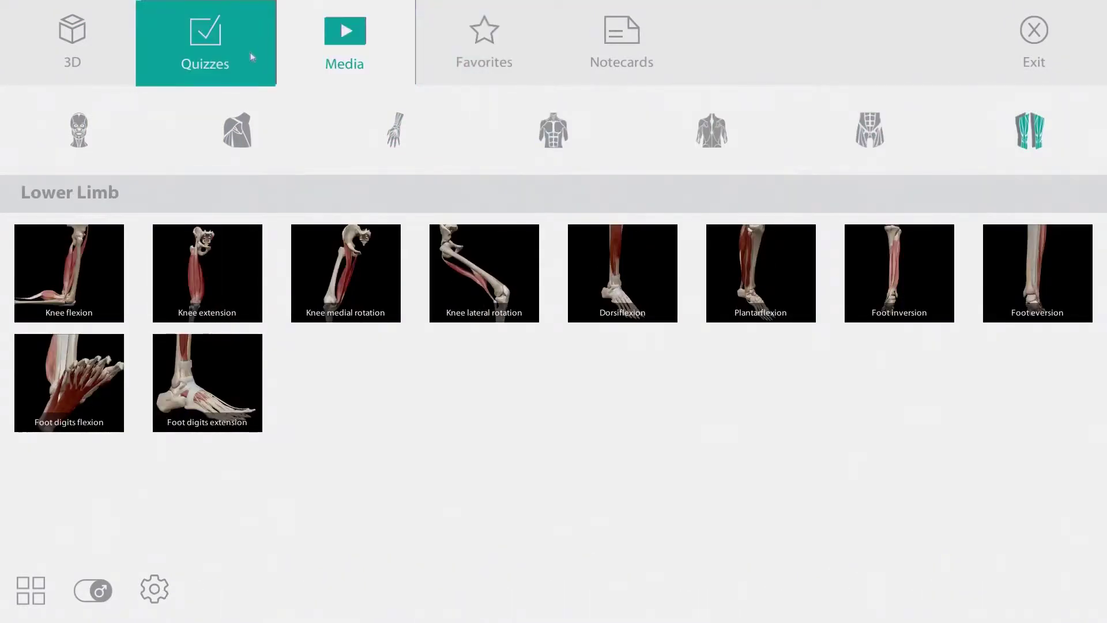
# Step: Start the Heart Valves quiz from the circulatory system quizzes
pyautogui.click(231, 51)
pyautogui.click(346, 130)
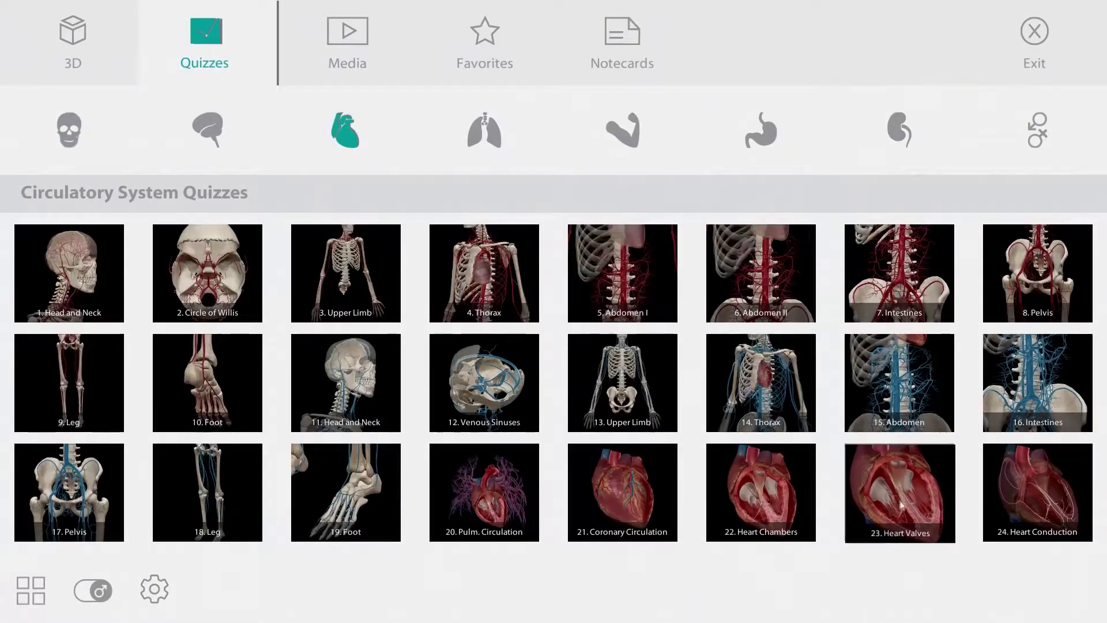
pyautogui.click(880, 490)
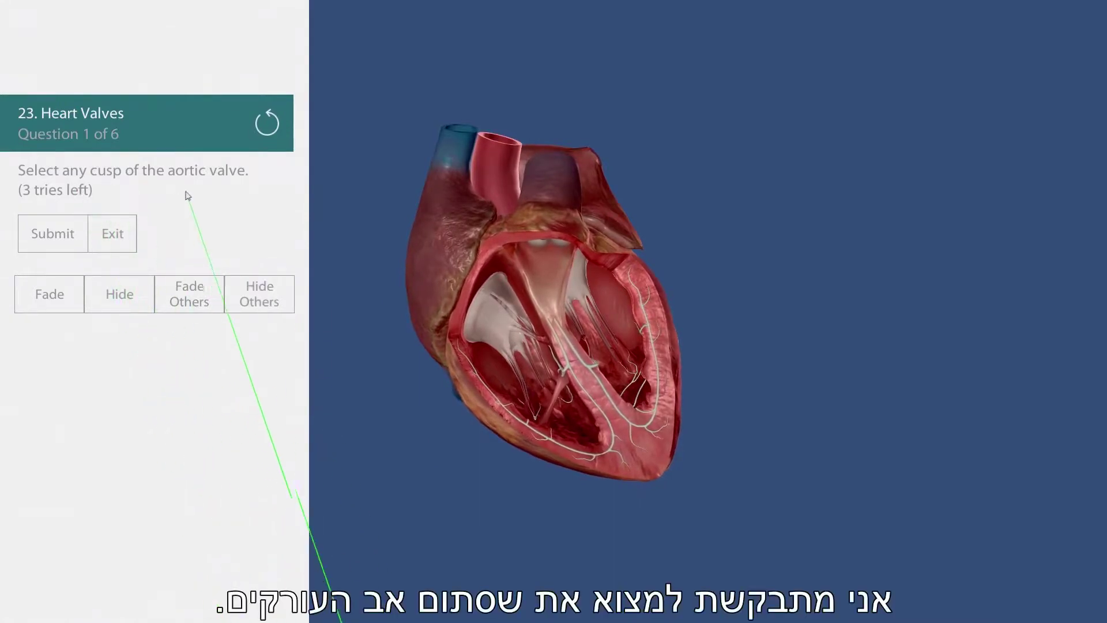
# Step: Rotate the heart, submit a cusp of the aortic valve as the answer, and continue to question 2
pyautogui.moveTo(497, 289); pyautogui.dragTo(628, 297)
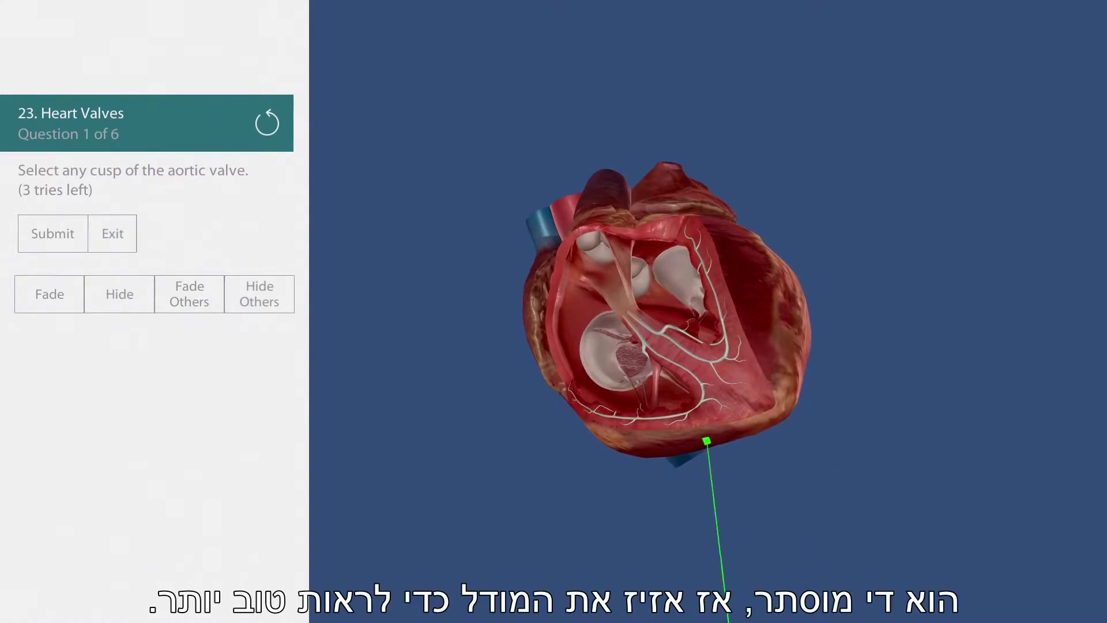
pyautogui.moveTo(551, 334); pyautogui.dragTo(548, 360)
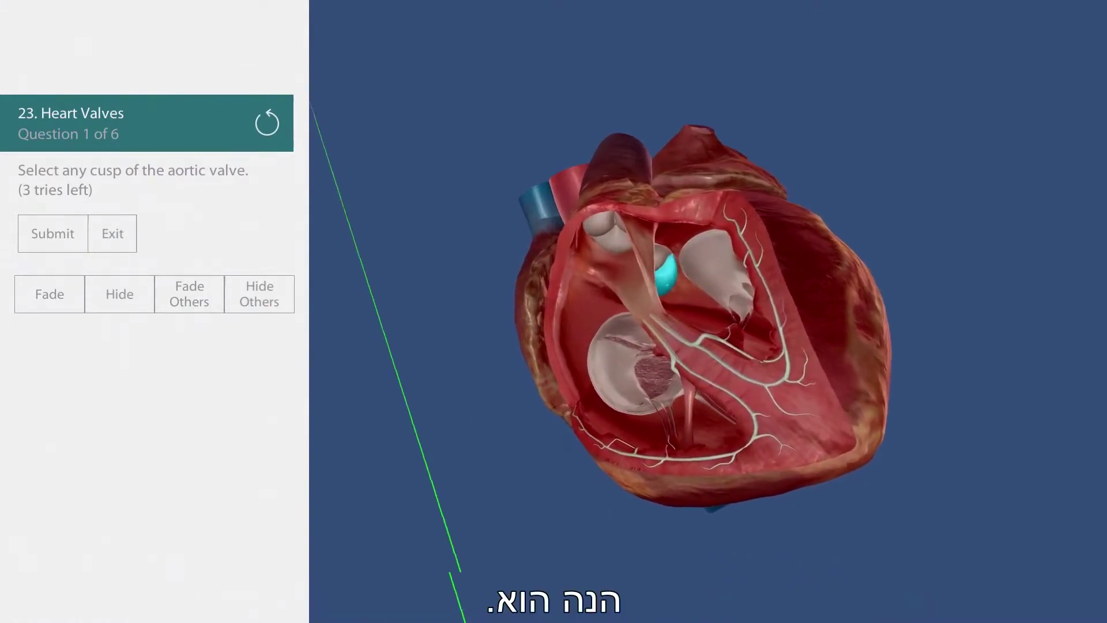
pyautogui.click(53, 240)
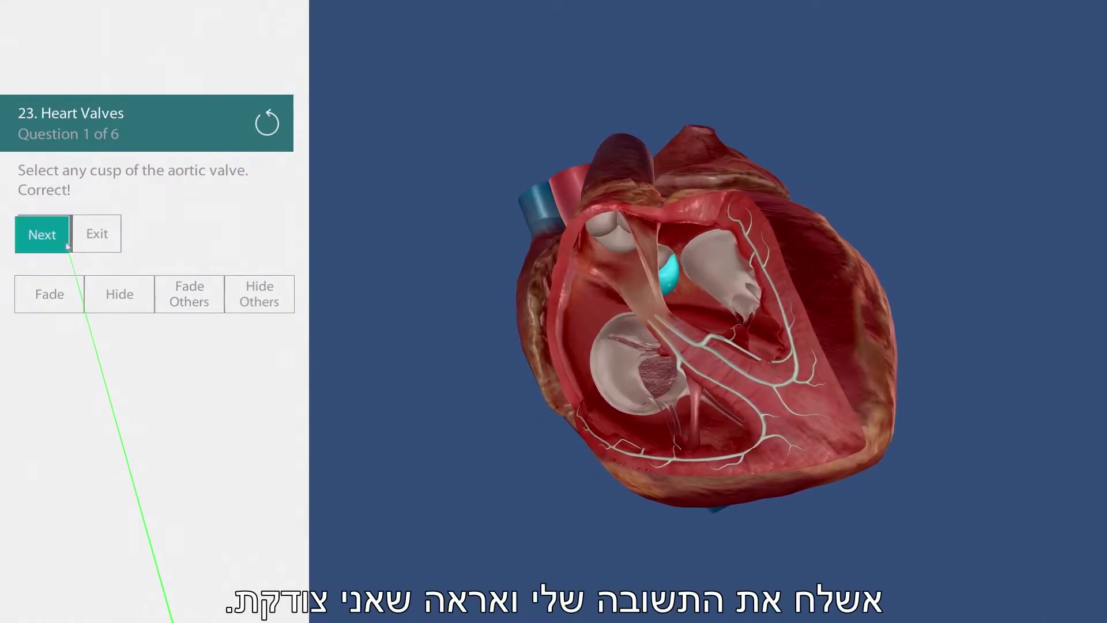
pyautogui.click(46, 236)
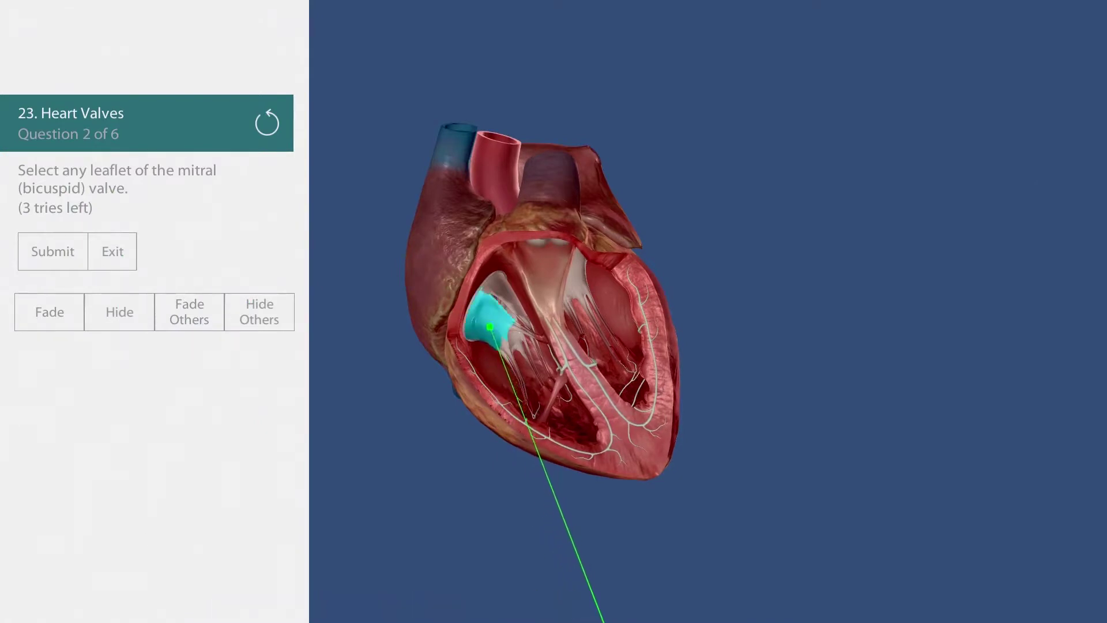
# Step: Submit the highlighted leaflet for the mitral valve question, reveal the correct answer and exit the quiz
pyautogui.click(52, 254)
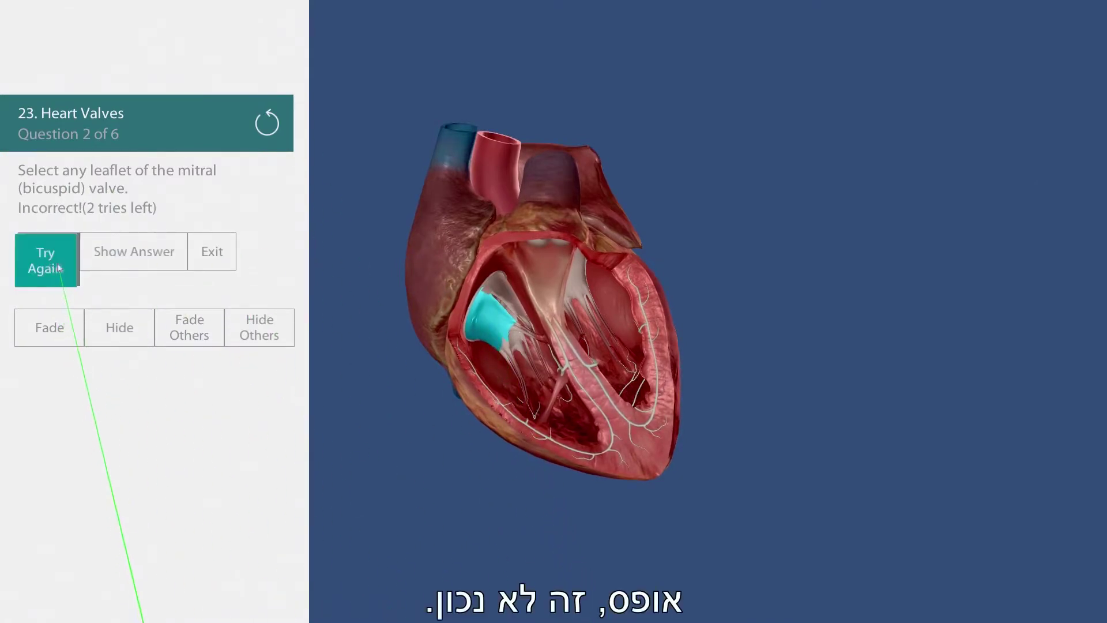
pyautogui.click(136, 252)
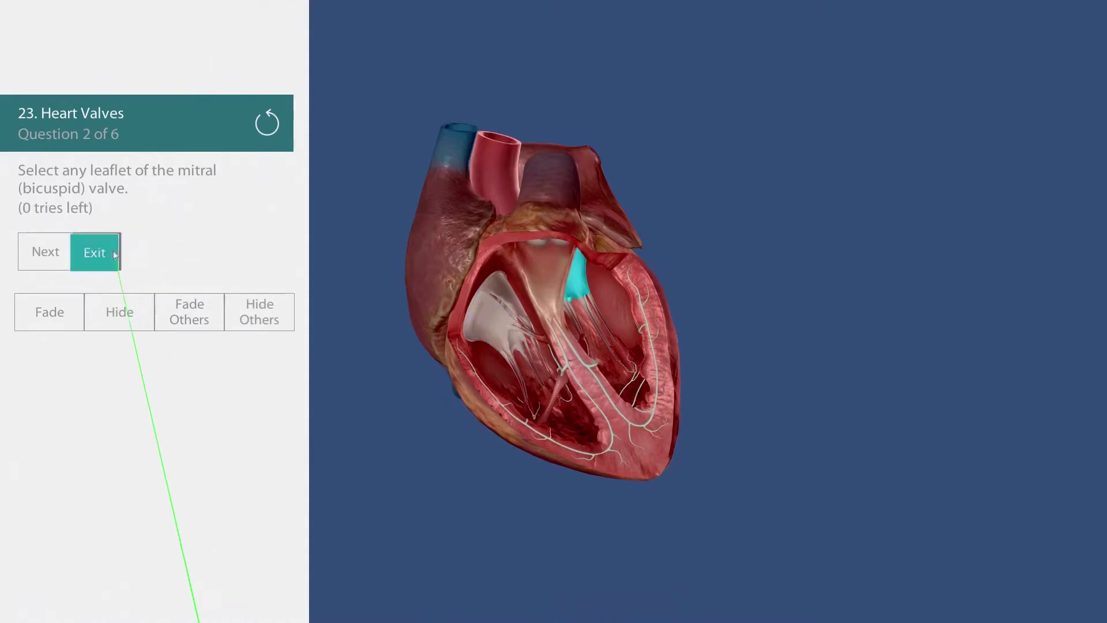
pyautogui.click(107, 256)
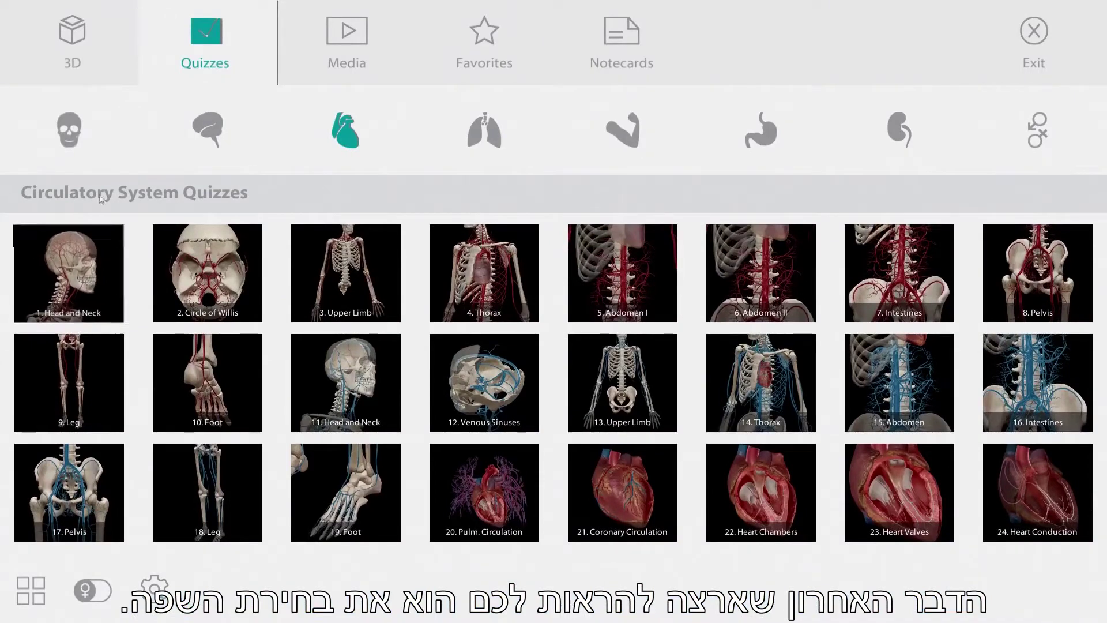
# Step: Open the first preset view of the head from the regional 3D views
pyautogui.click(68, 59)
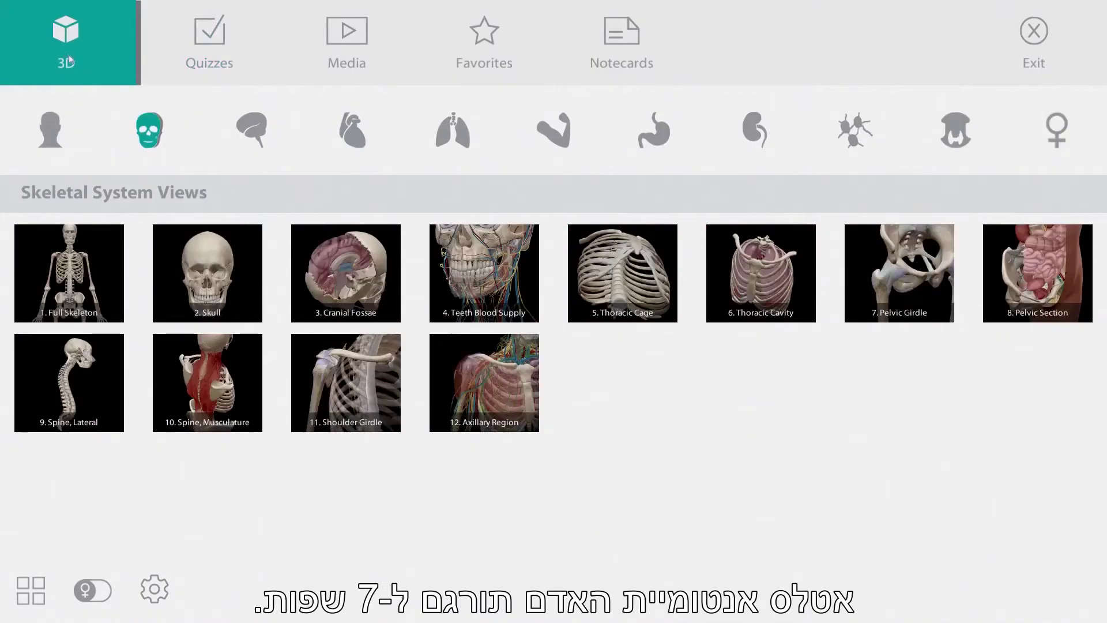
pyautogui.click(58, 130)
pyautogui.click(67, 271)
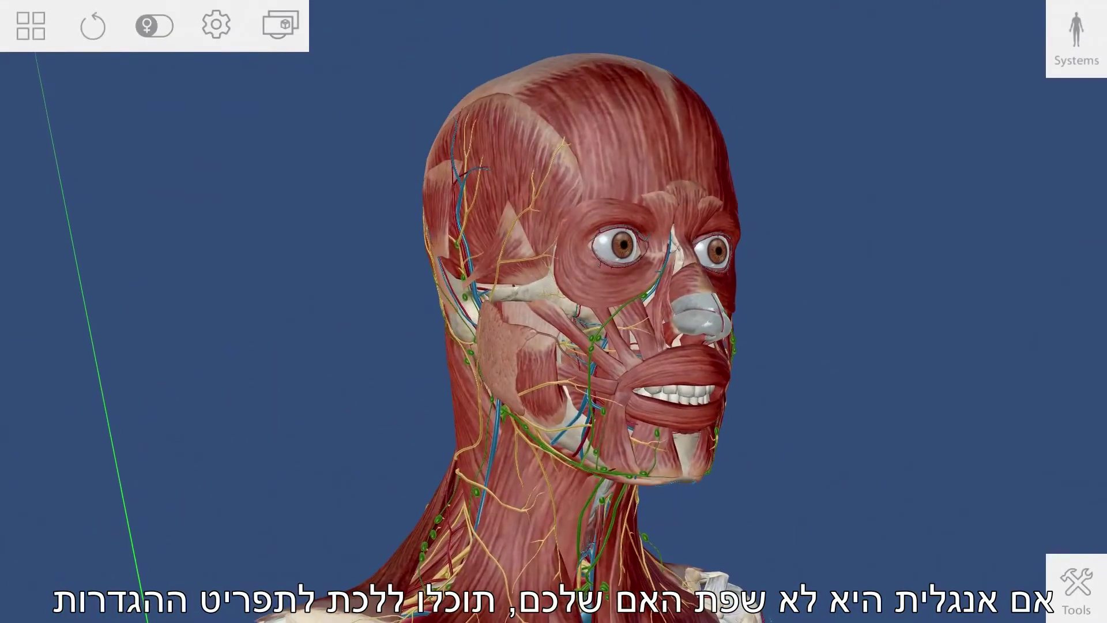
# Step: Open the settings containing the language options
pyautogui.click(216, 24)
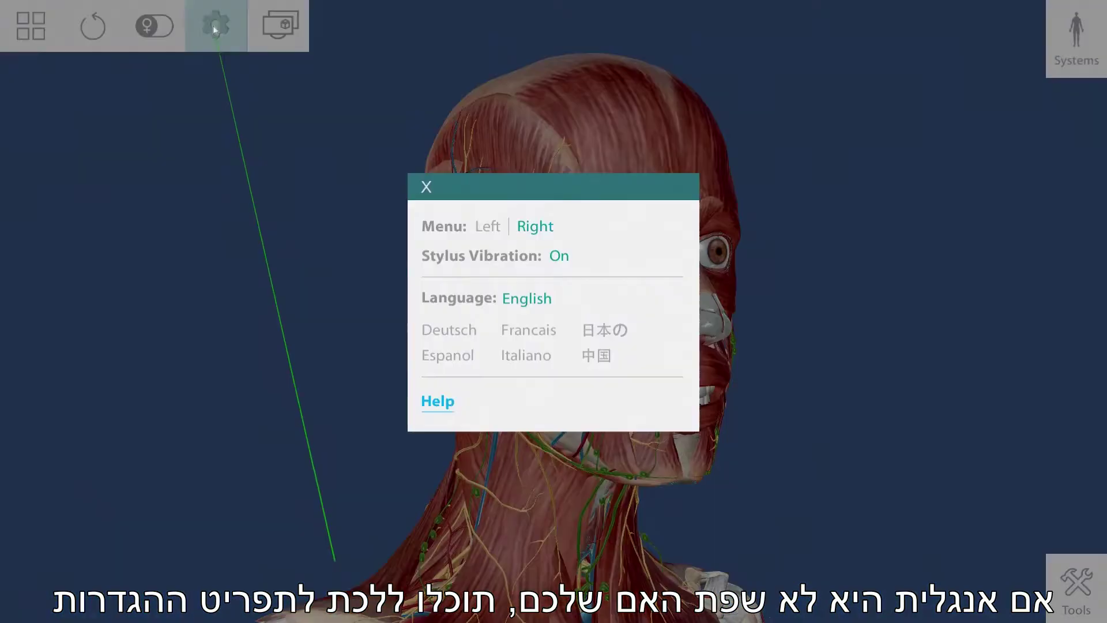